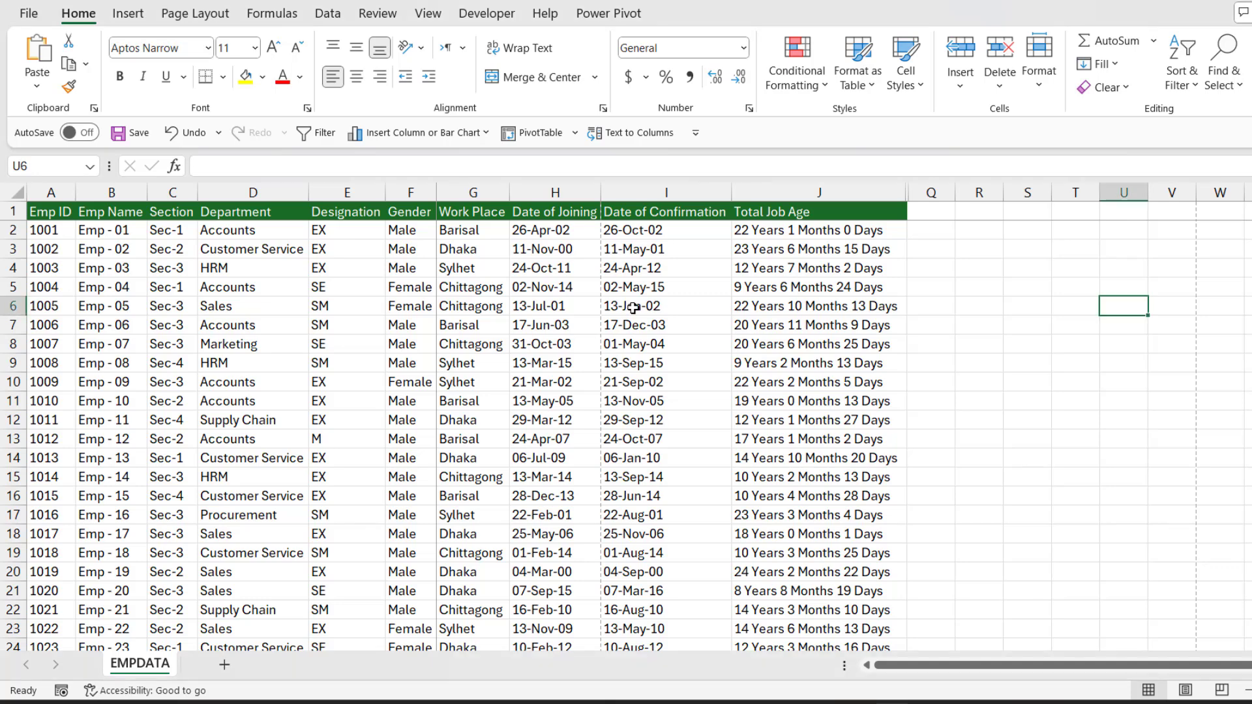
Step: Look over the employee table in the EMPDATA sheet, from the header row down to the last record
left_click(242, 232)
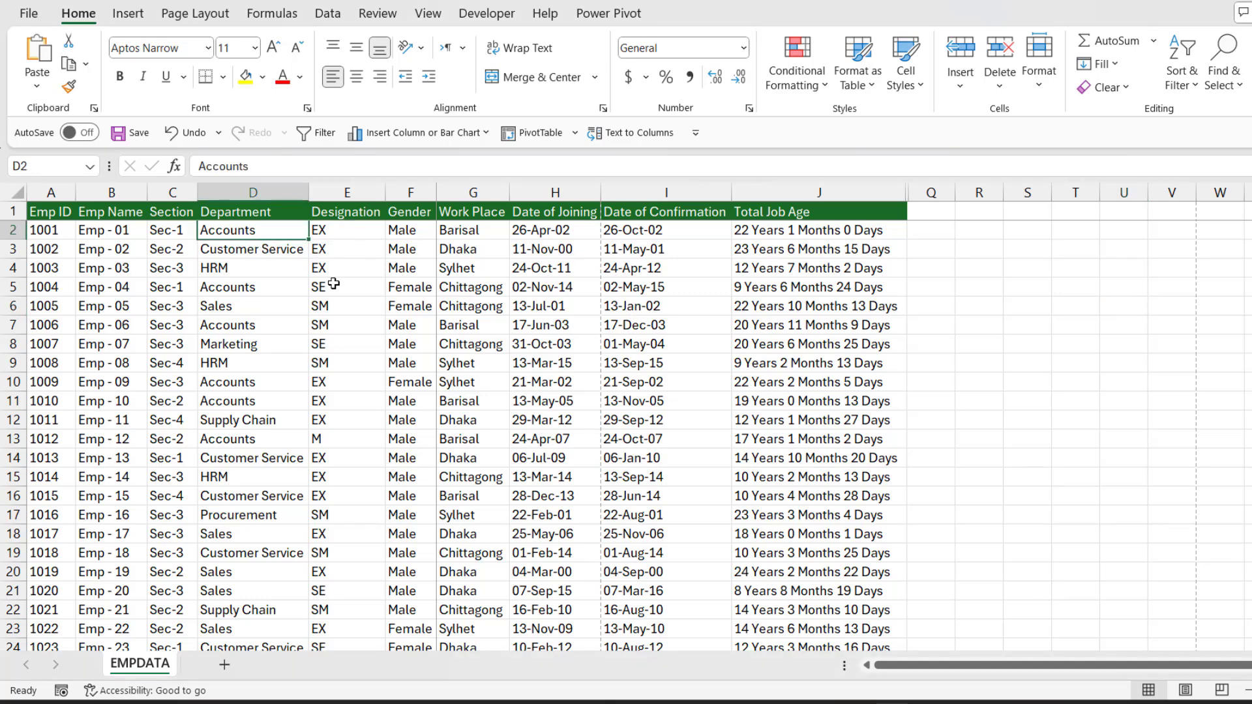
left_click(66, 189)
left_click(827, 192)
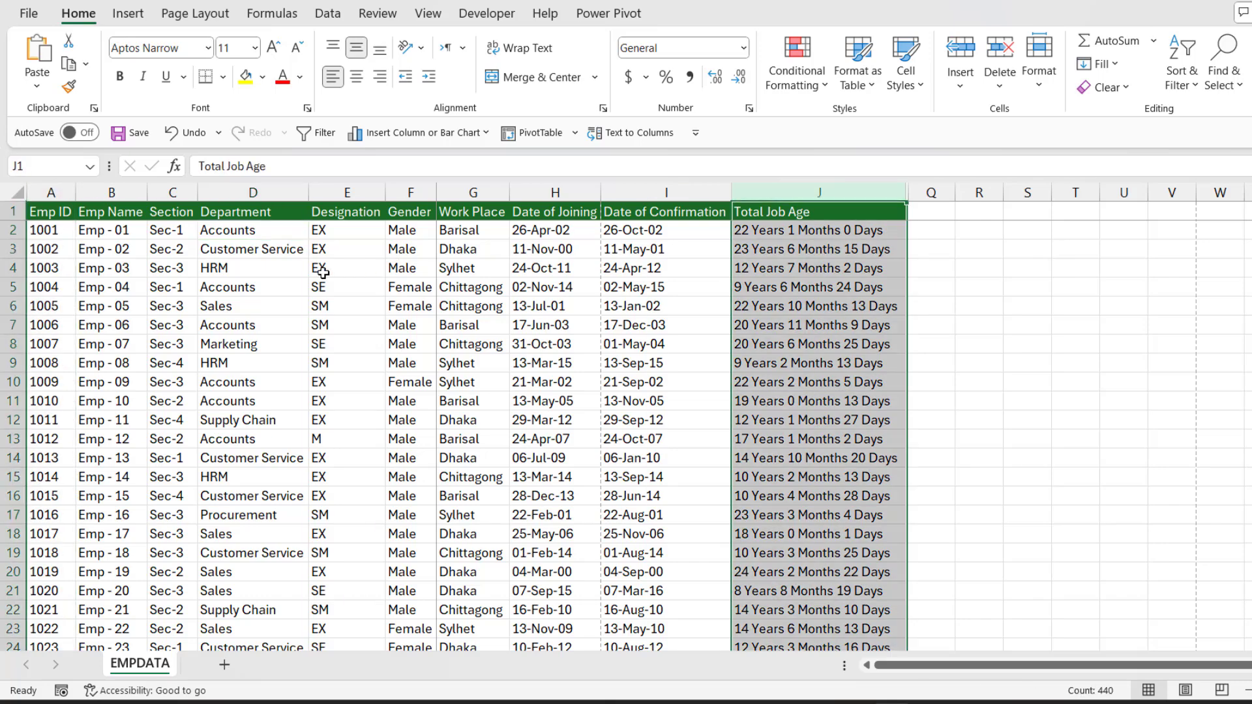
left_click(285, 306)
key("ctrl+shift+Down")
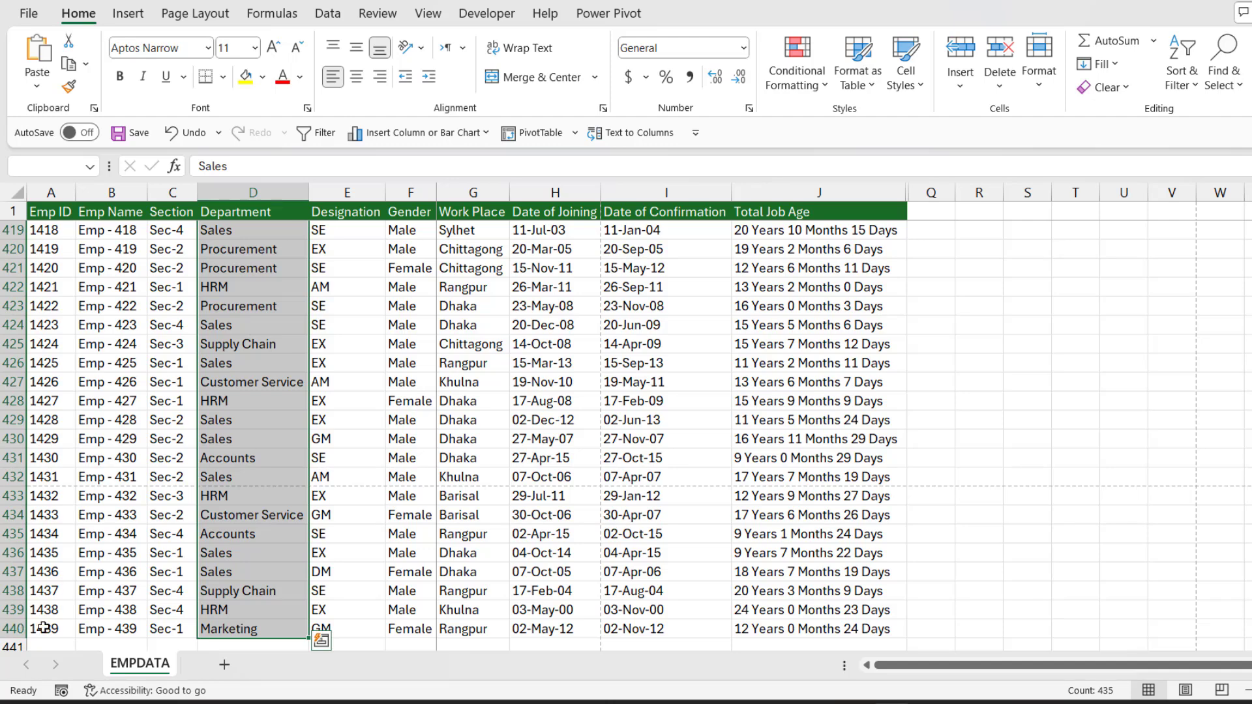
left_click_drag(180, 532, 180, 324)
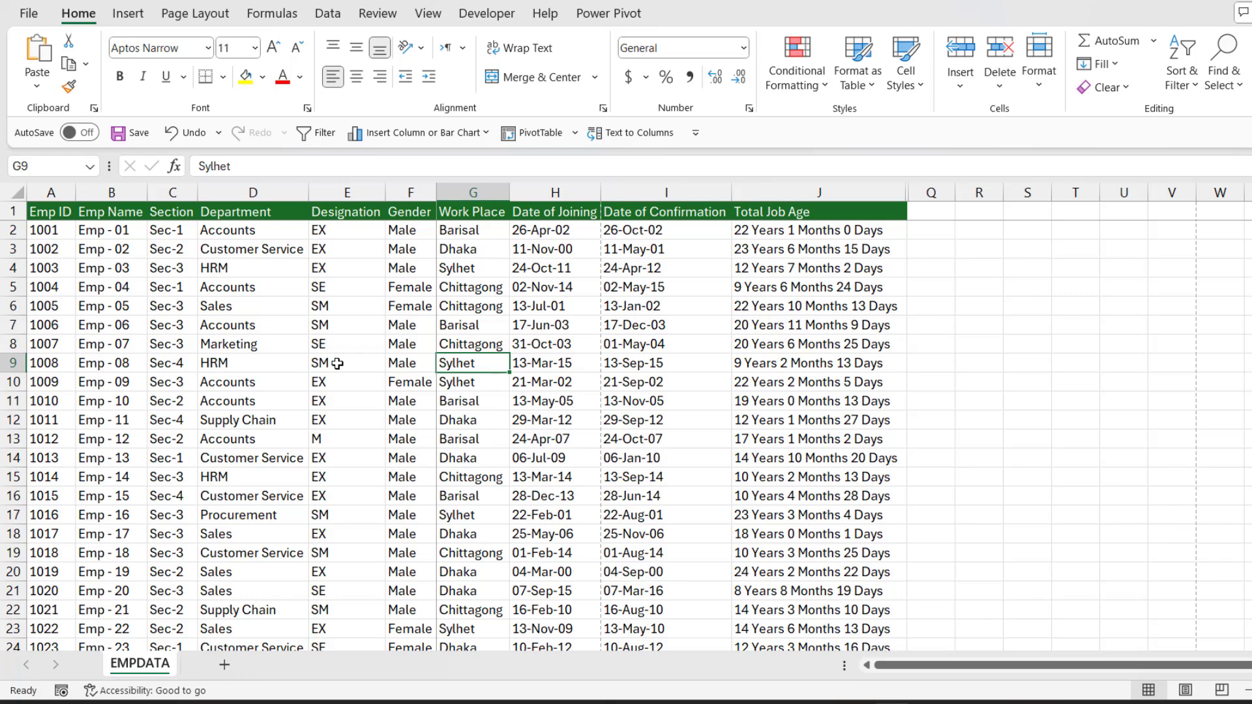
left_click(296, 338)
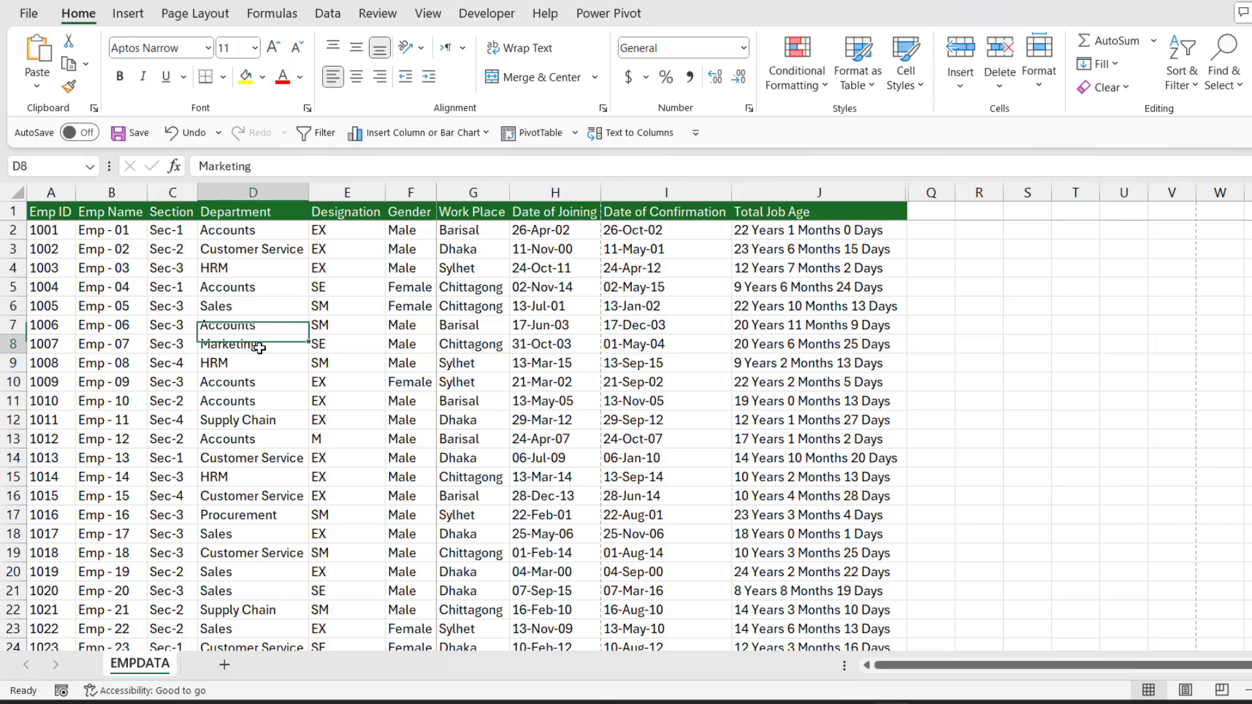
Step: Preview the EMPDATA printout and compare the columns on its first page with the sheet's page breaks
key("ctrl+p")
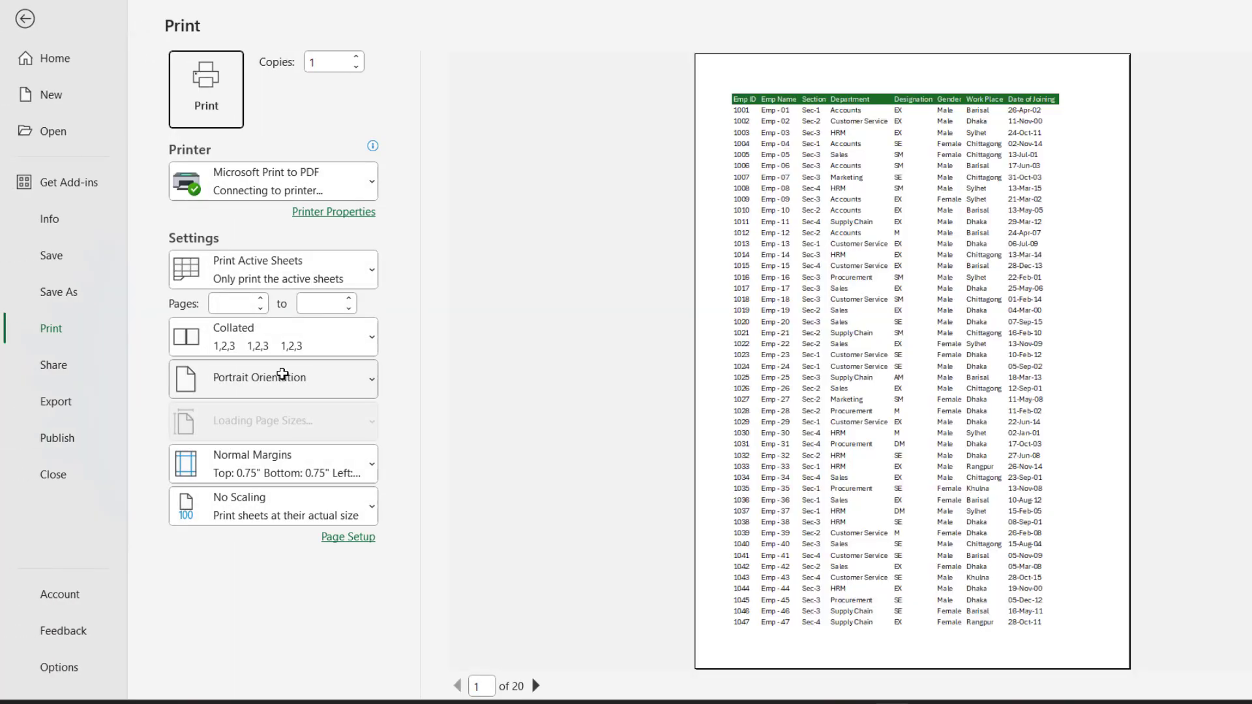
left_click_drag(725, 82, 760, 127)
left_click_drag(995, 79, 1063, 118)
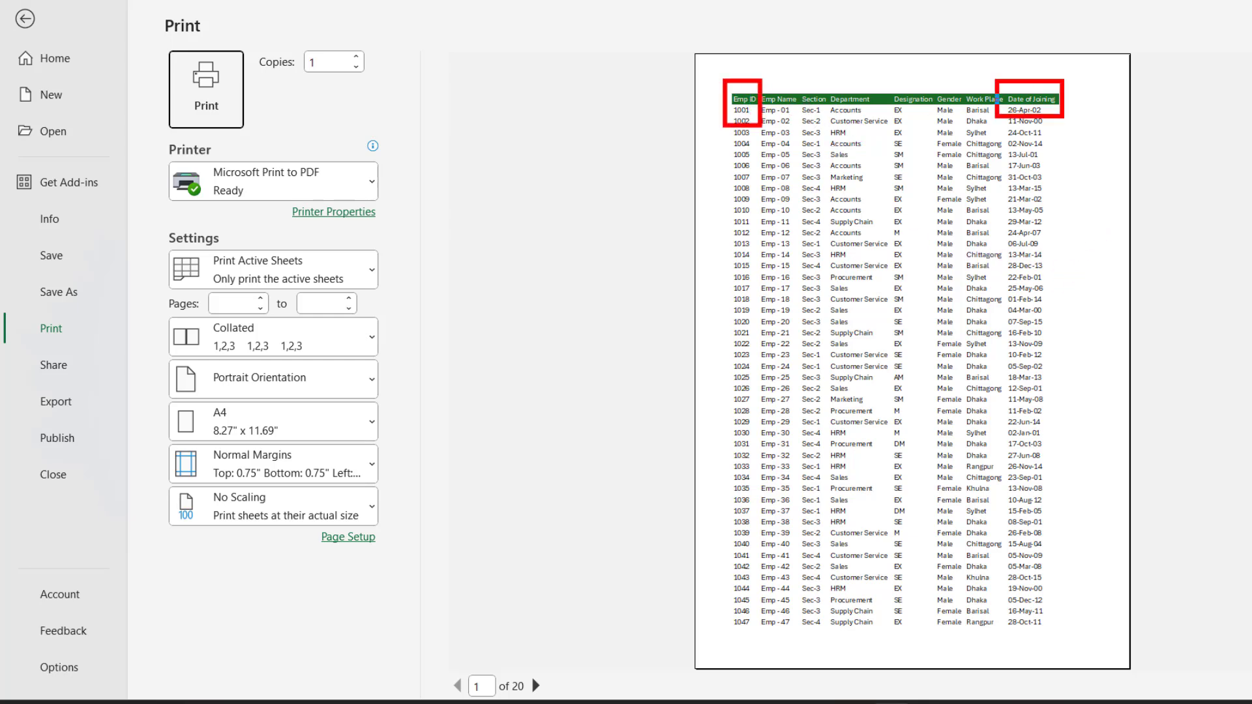
left_click_drag(1098, 178, 1058, 116)
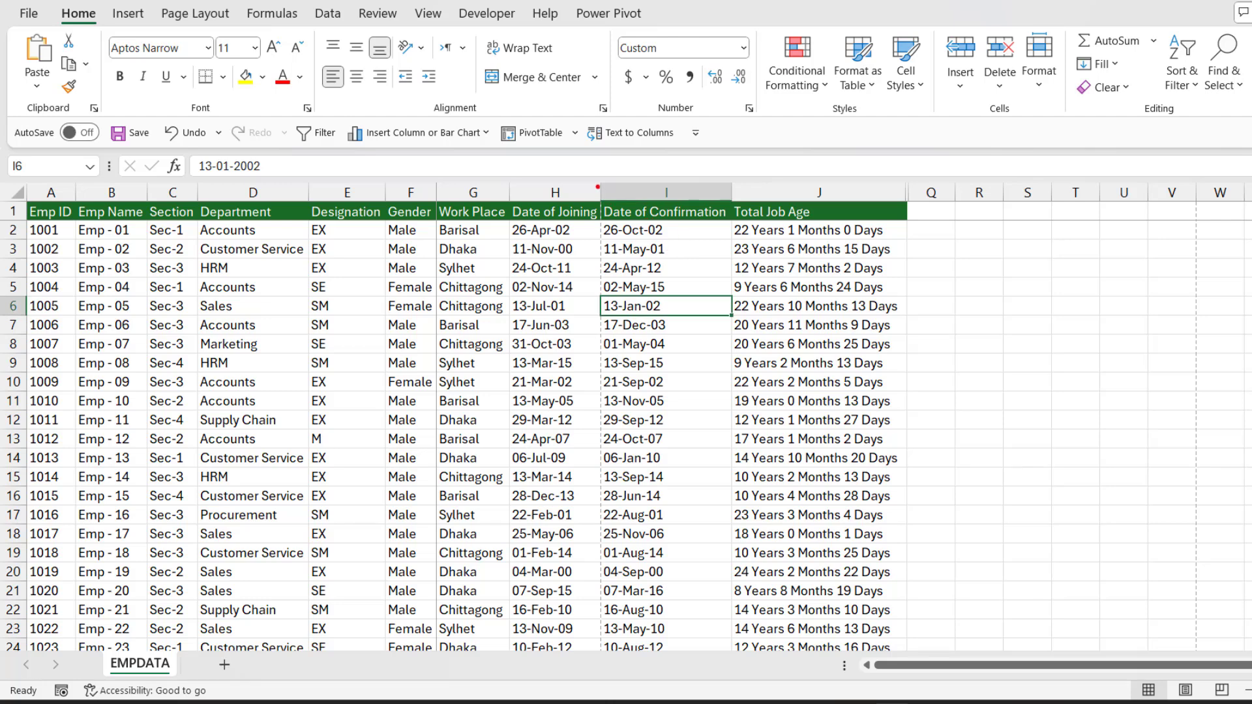
mouse_move(595, 183)
left_mouse_down()
mouse_move(788, 236)
mouse_move(912, 254)
mouse_move(921, 238)
left_mouse_up()
left_click_drag(1036, 348, 919, 239)
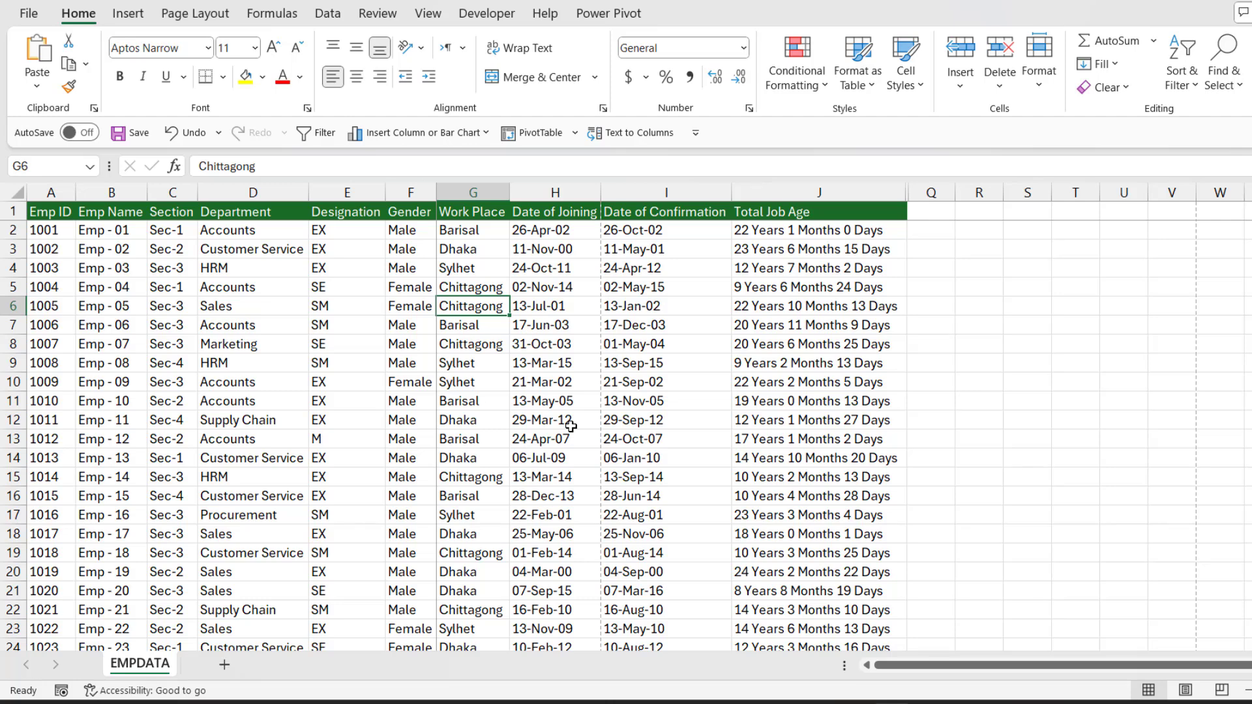
Step: Set the printout's width scaling to 1 page and check the page count in the print preview
left_click(203, 15)
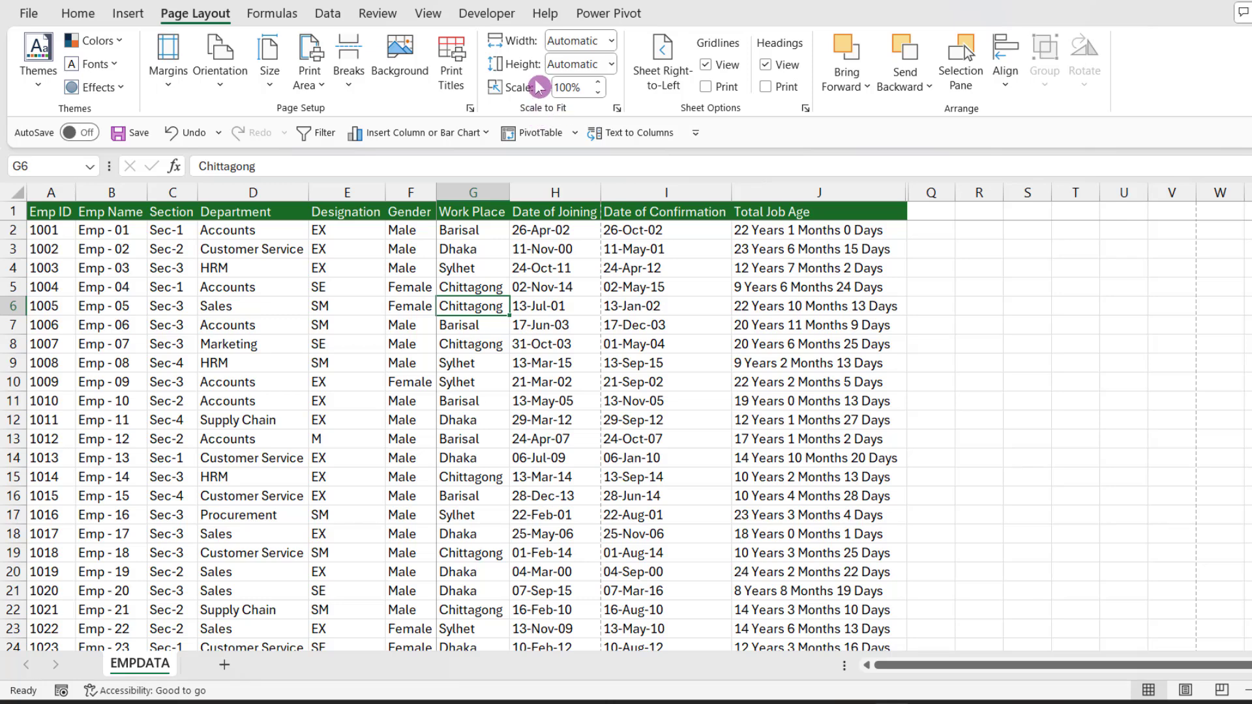
left_click(613, 44)
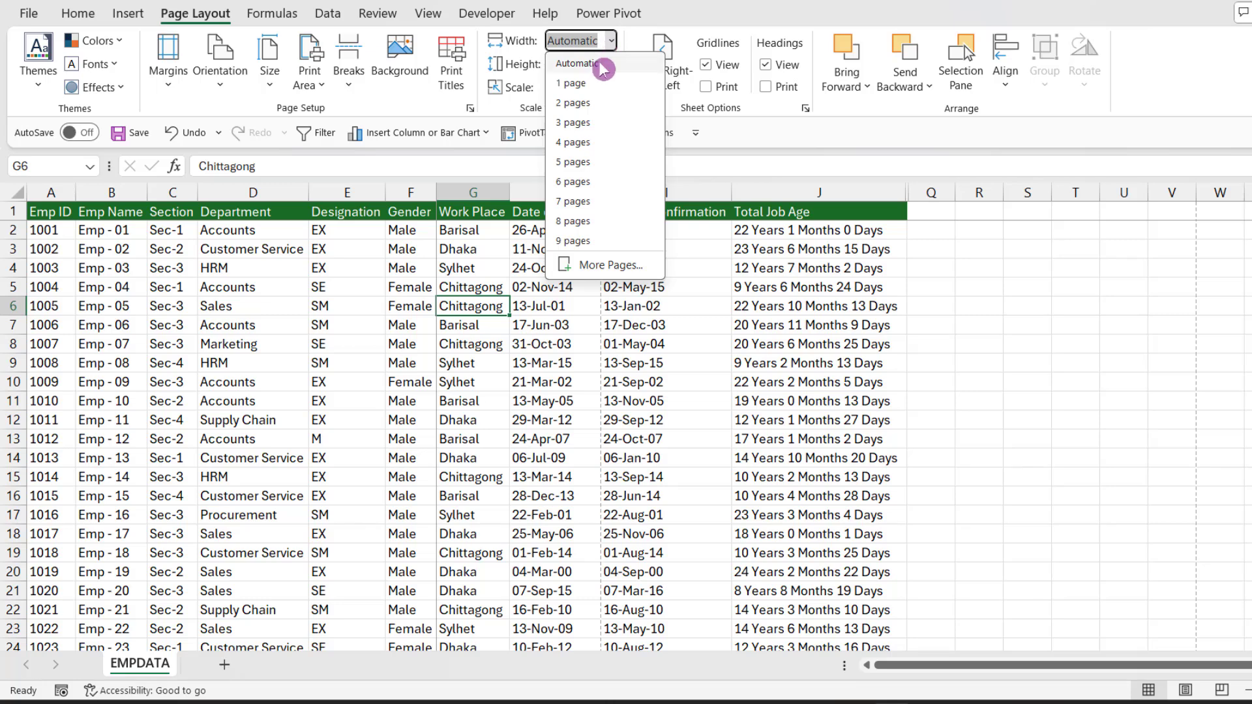
left_click(589, 88)
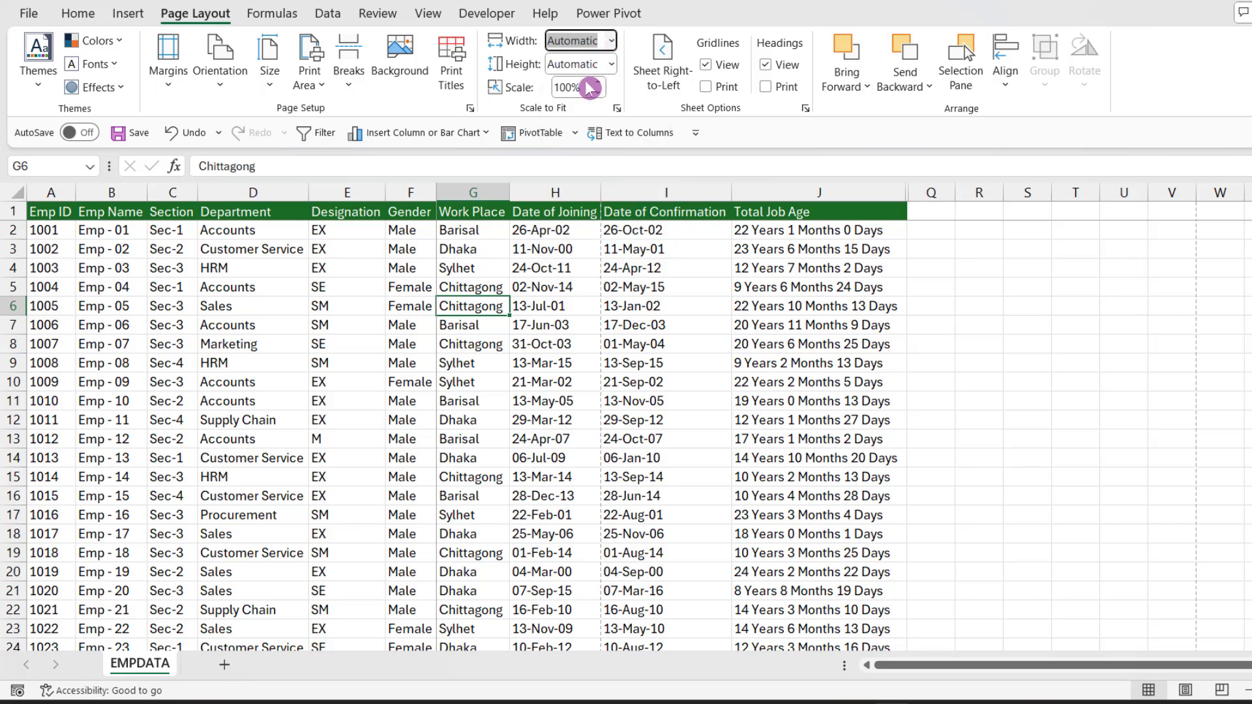
left_click(267, 325)
key("ctrl+p")
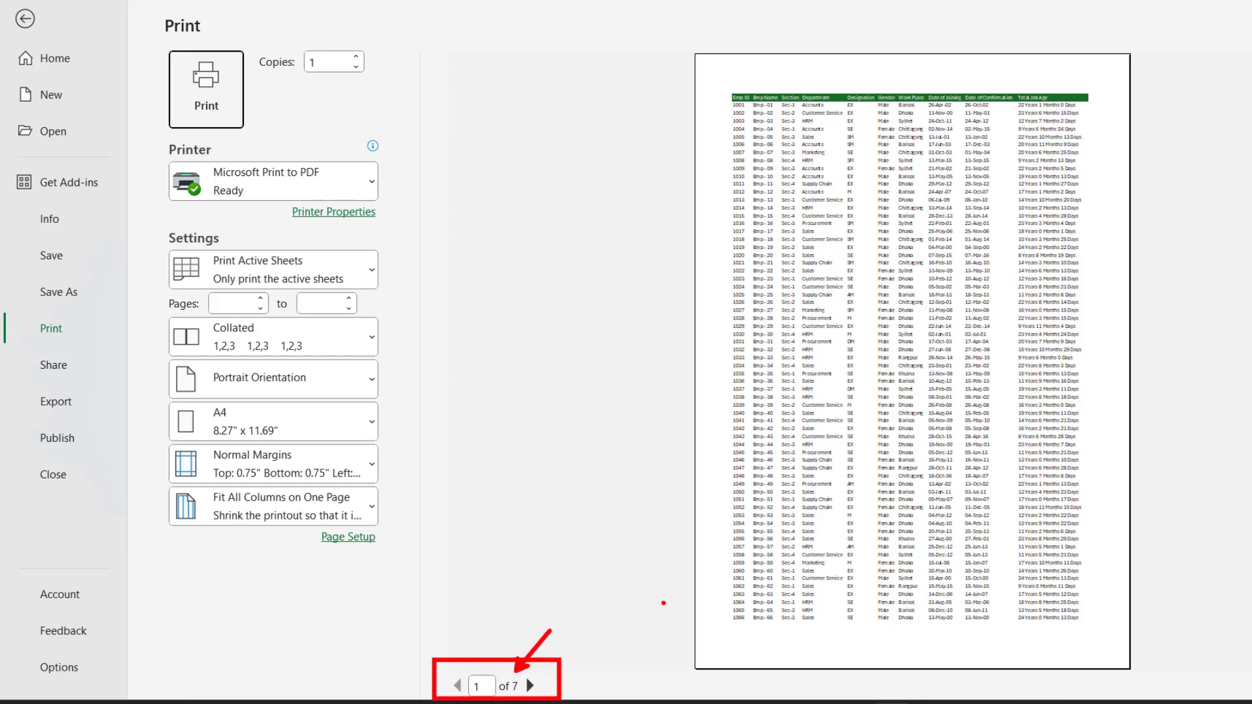
left_click(25, 18)
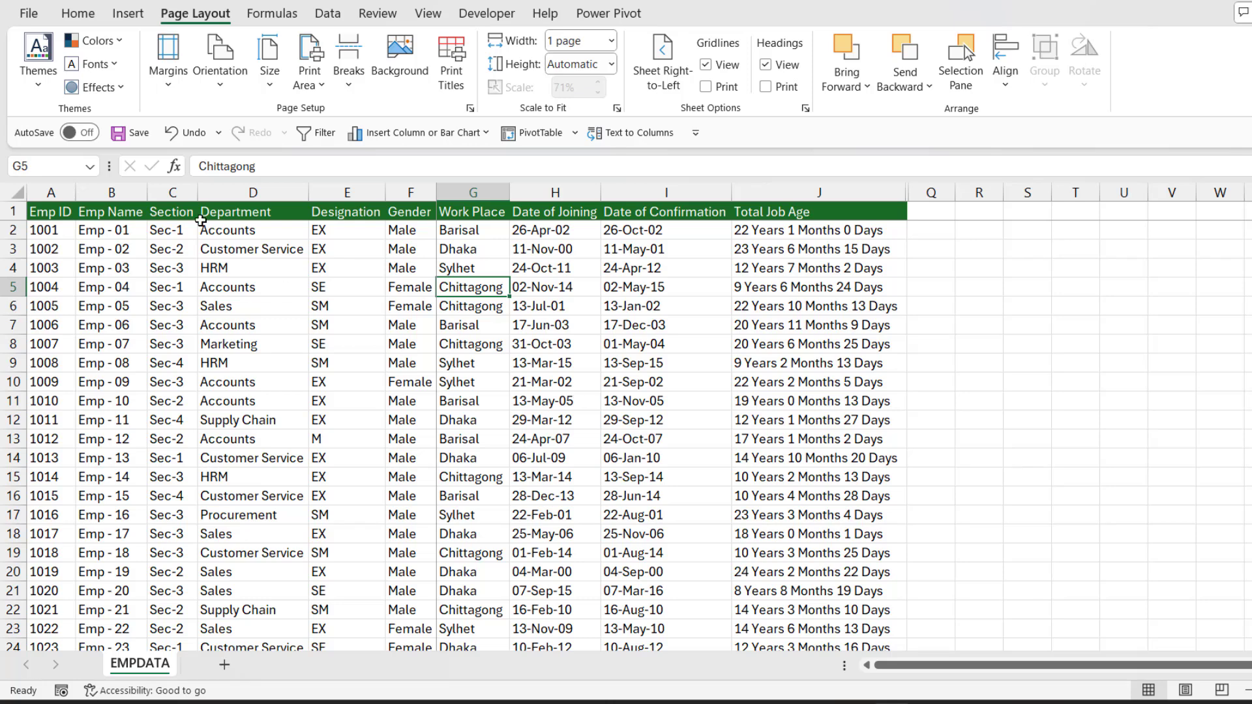
Step: Set the printout's height scaling to 5 pages and check the second page in the print preview
left_click(207, 15)
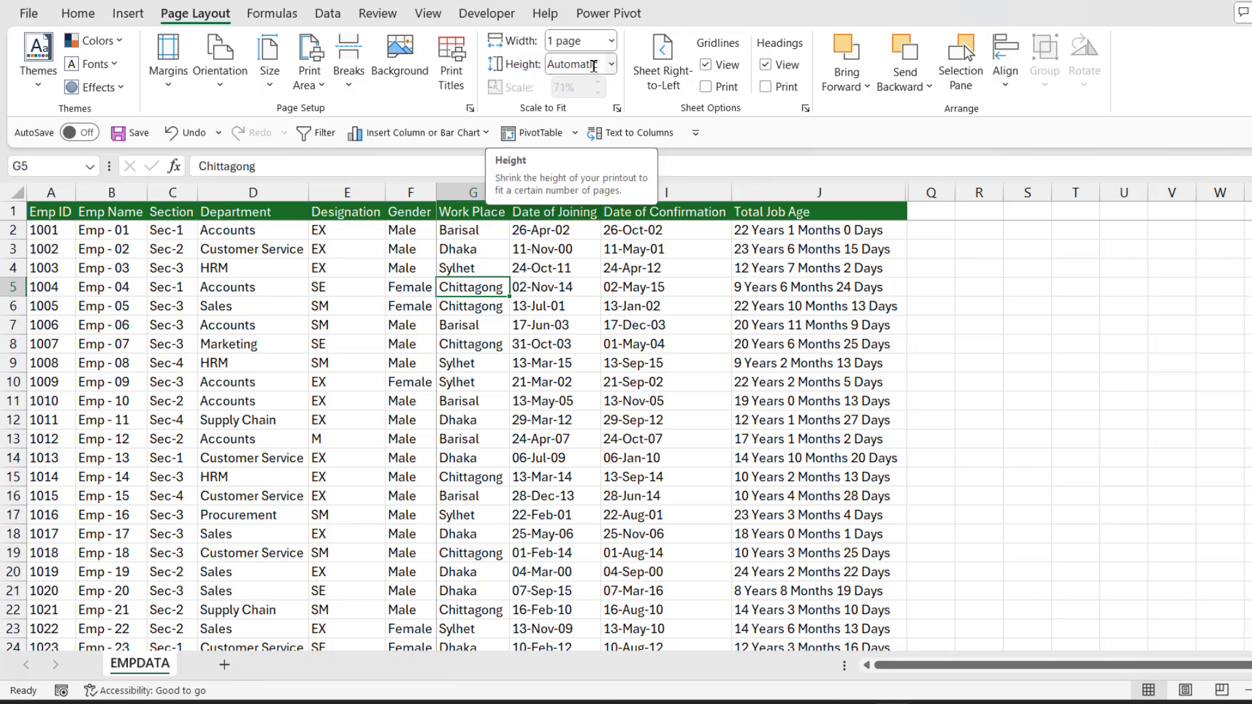
left_click(611, 64)
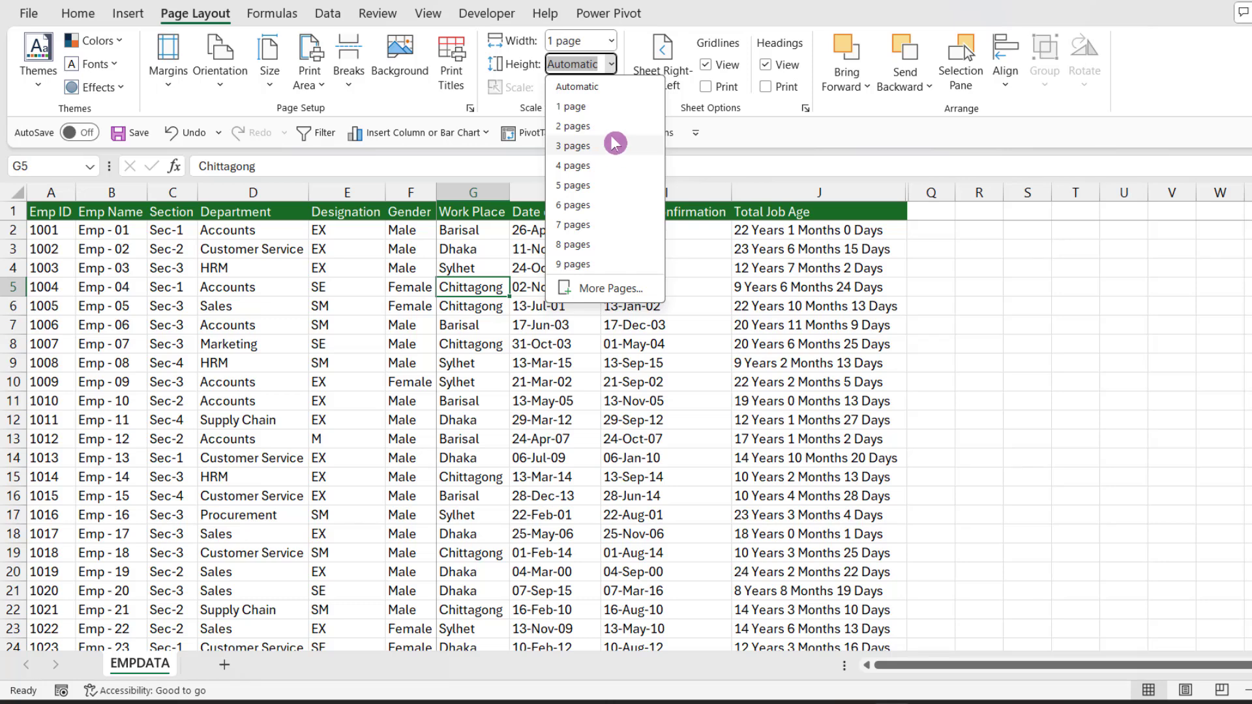
left_click(596, 187)
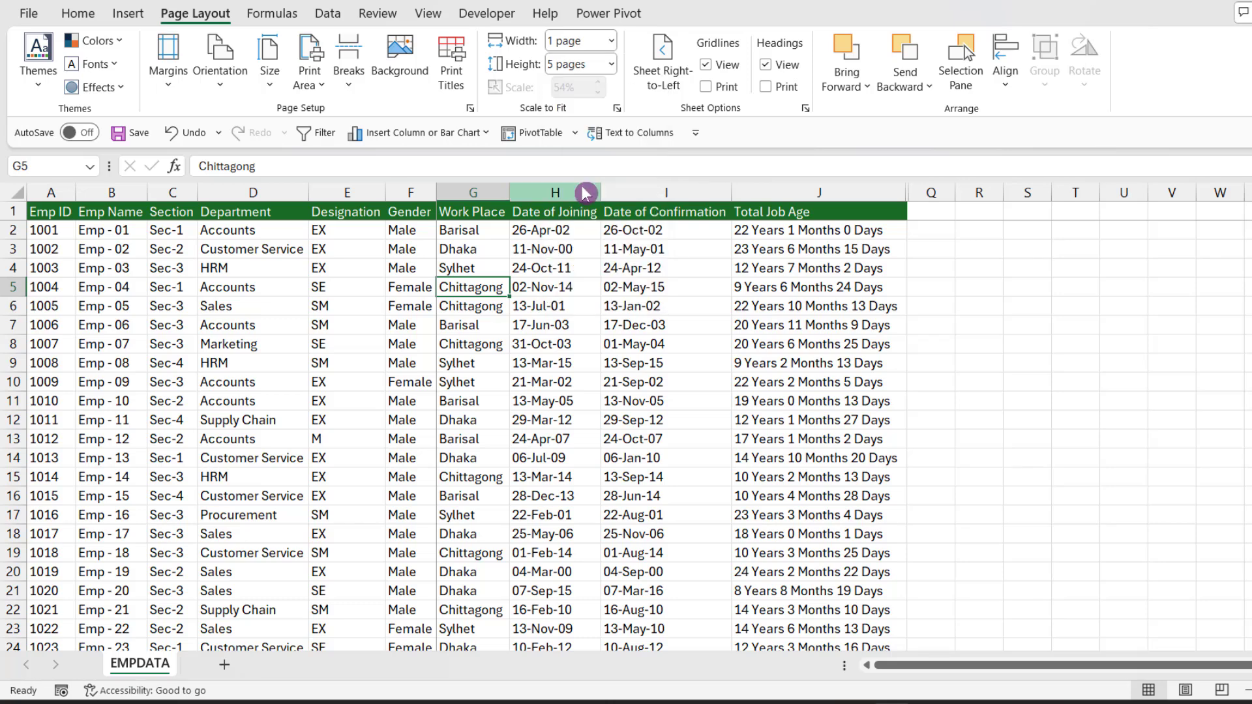
left_click(295, 309)
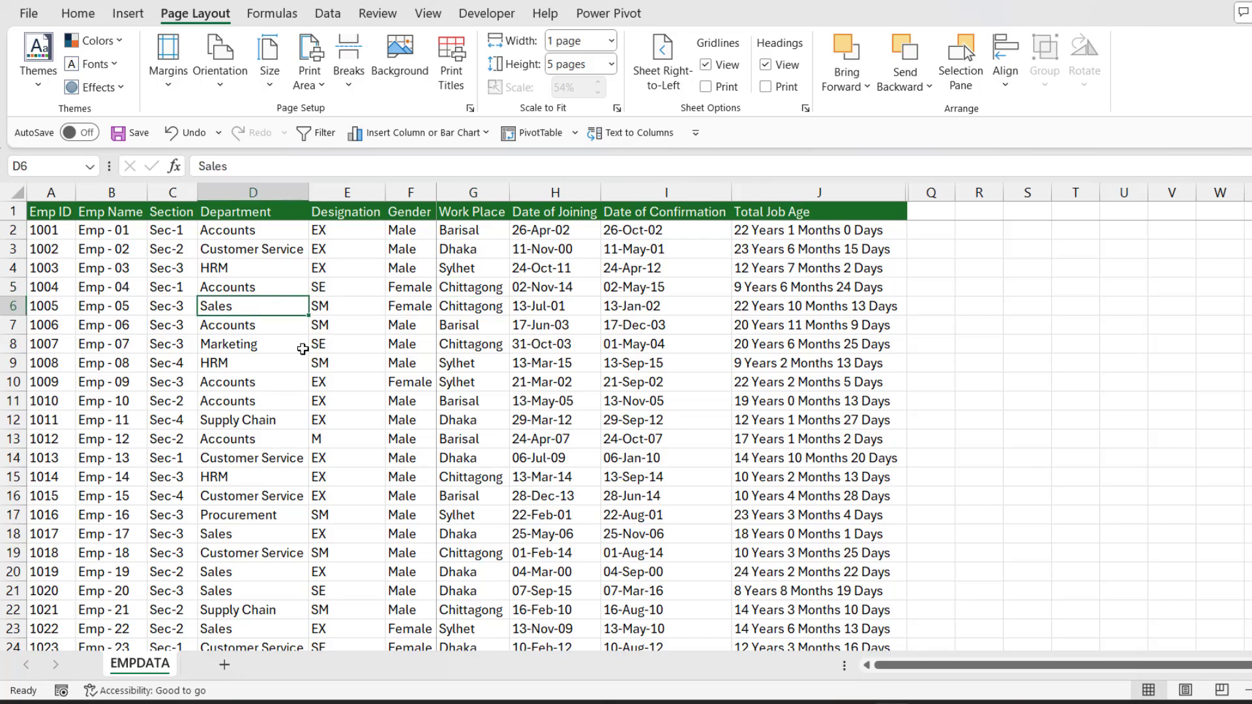
key("ctrl+p")
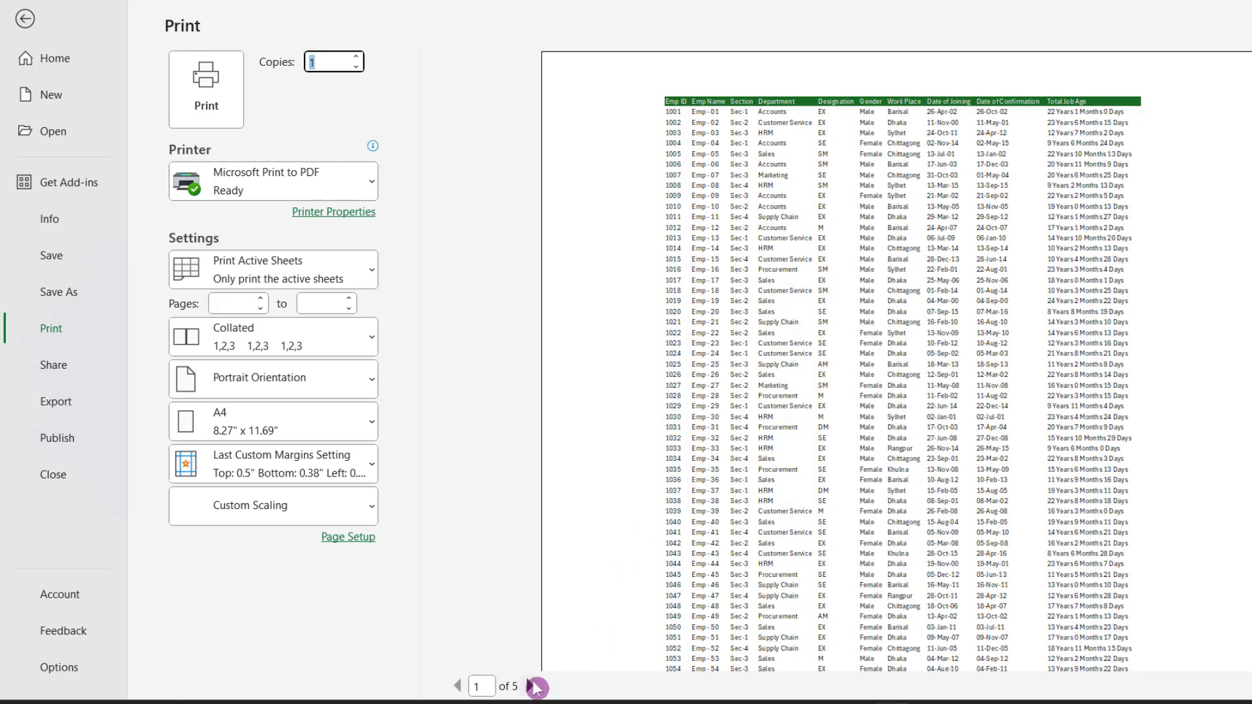
left_click(529, 685)
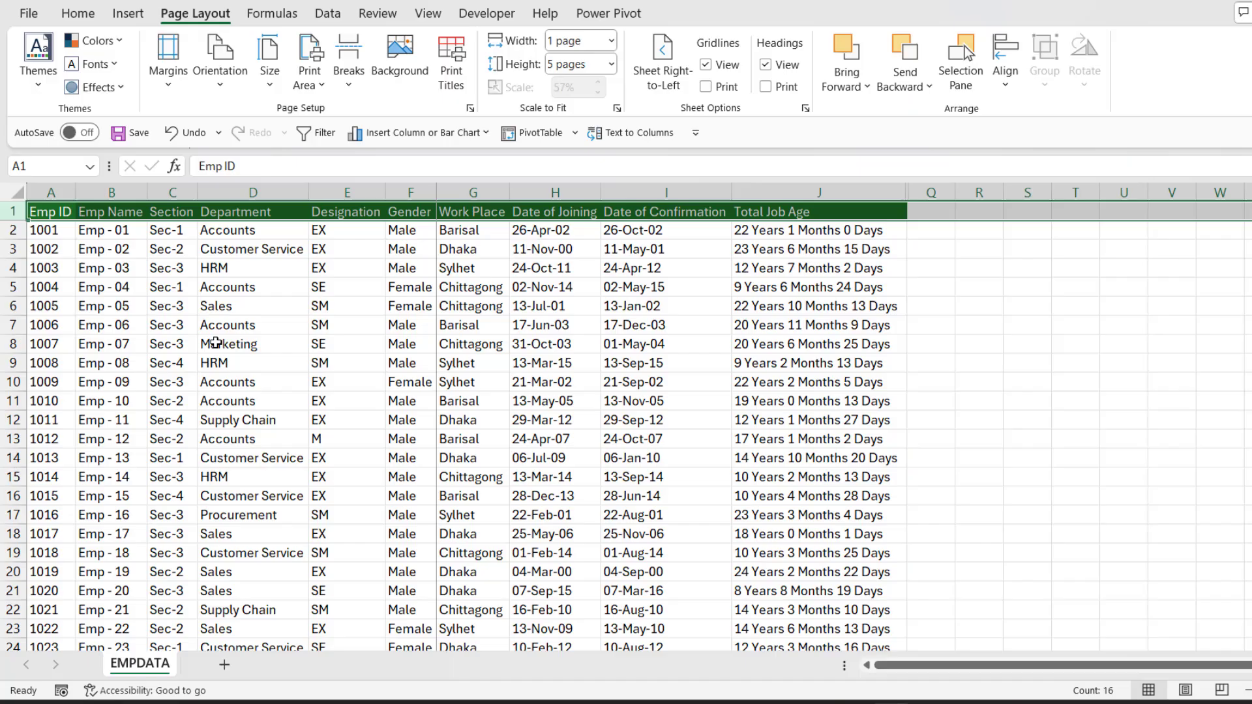
Step: Set header row 1 ($1:$1) as the print title row to repeat at the top of every page
left_click(253, 343)
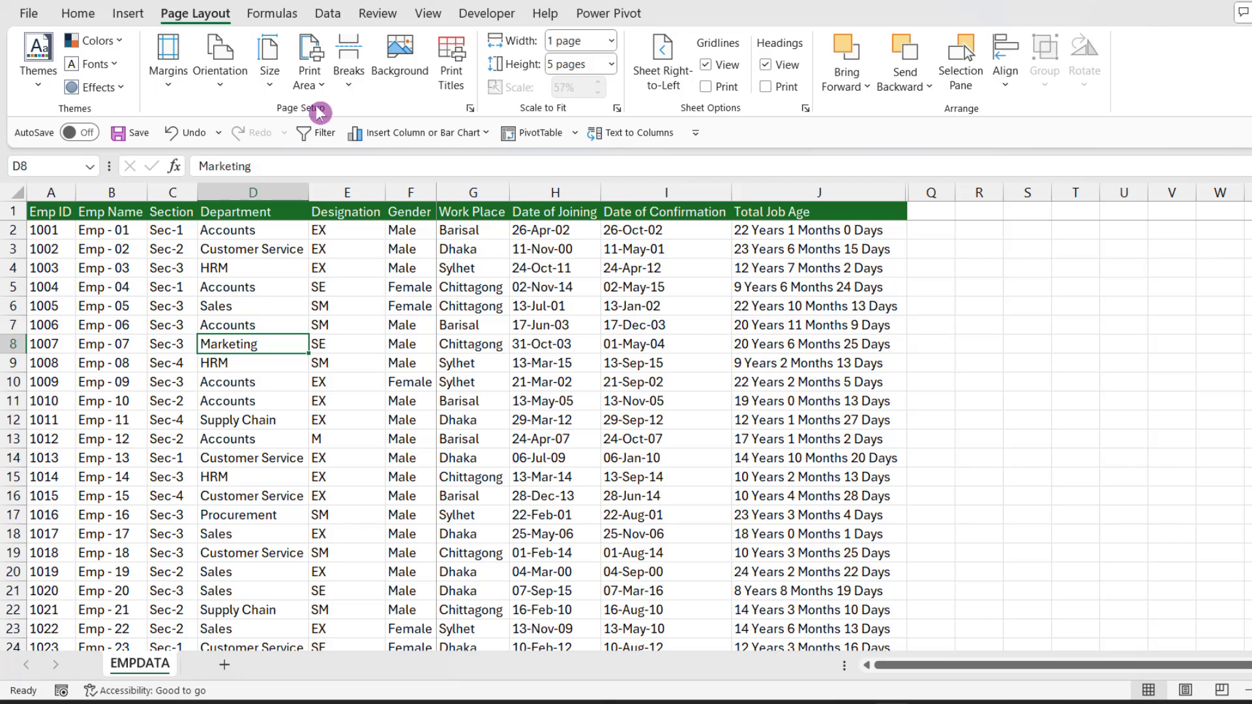
left_click(454, 63)
left_click_drag(491, 97, 515, 251)
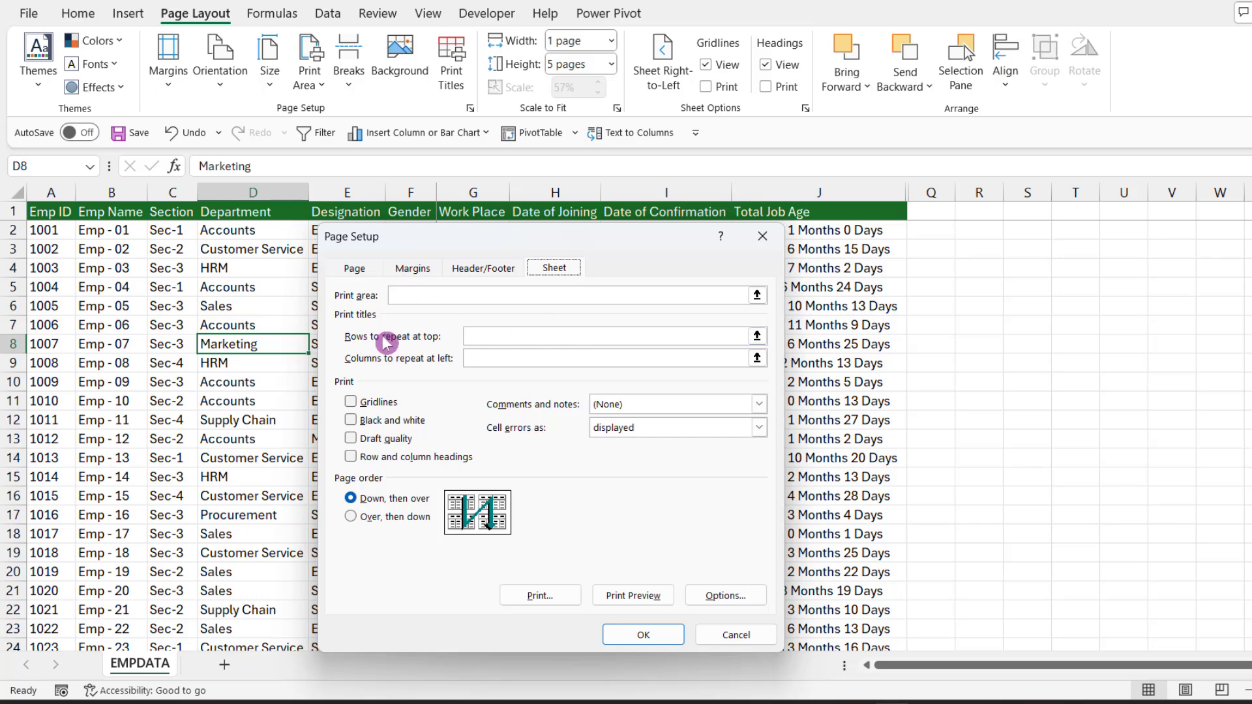
left_click(486, 336)
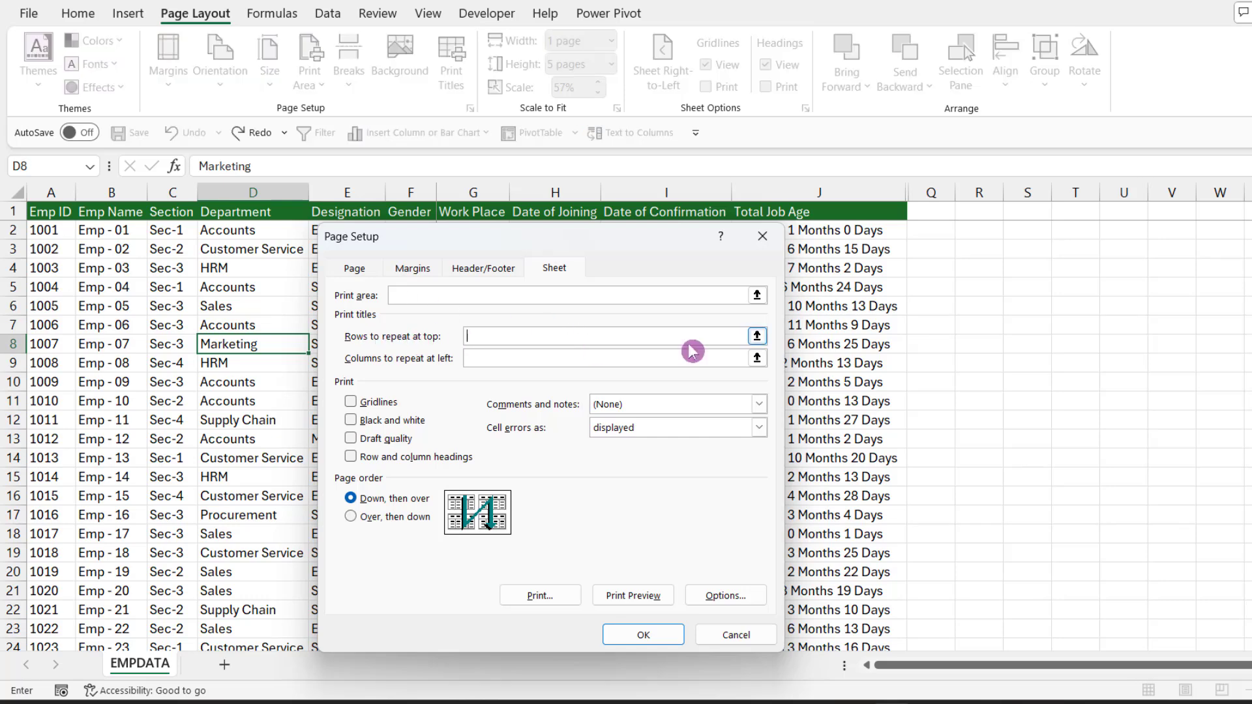
left_click(756, 336)
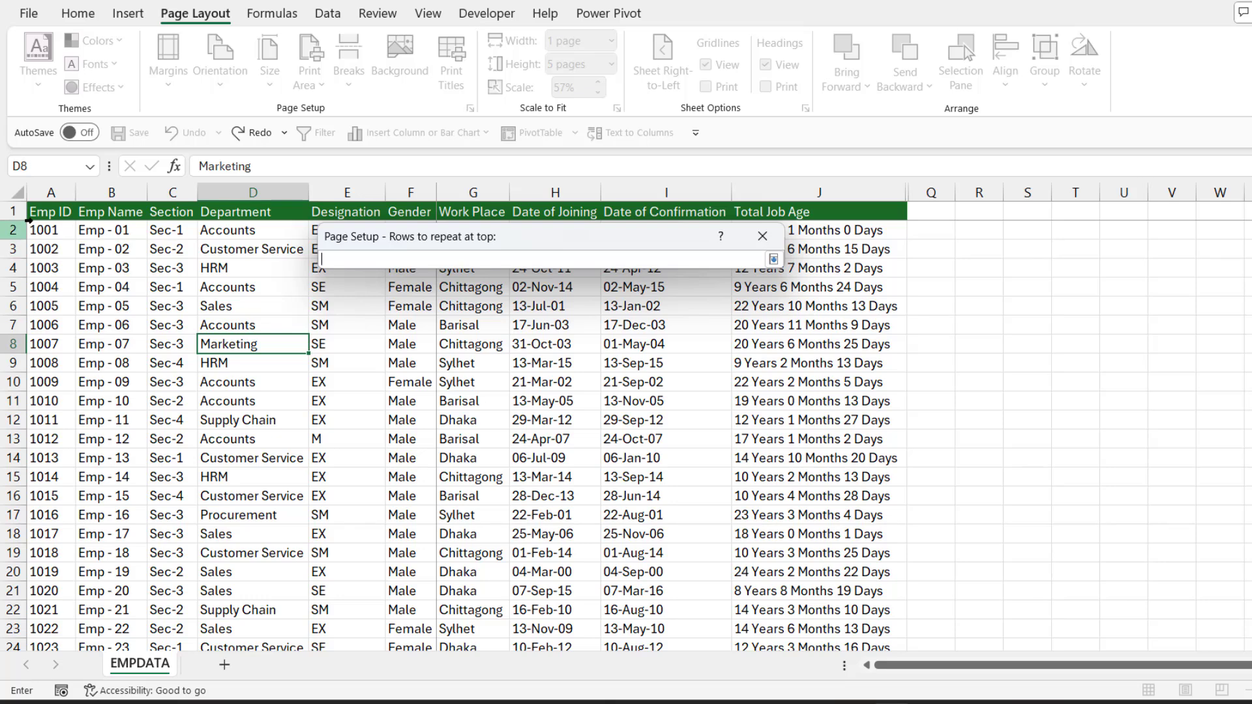
left_click(13, 212)
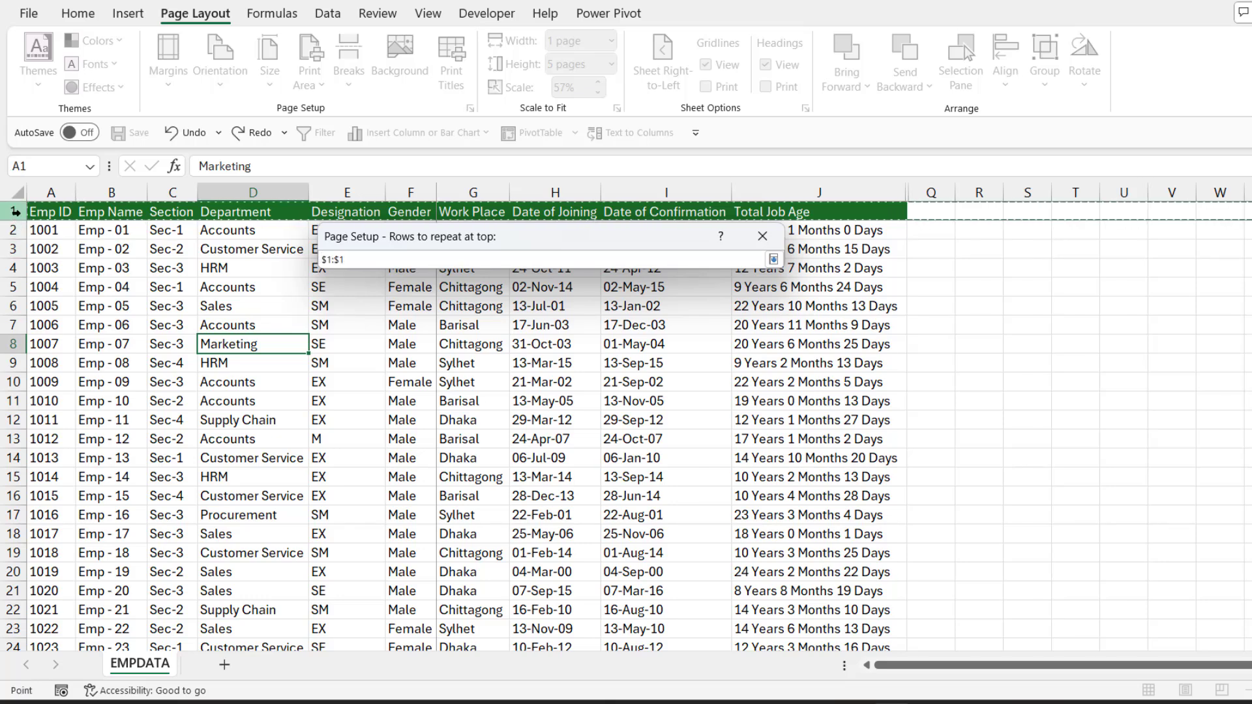
left_click(774, 262)
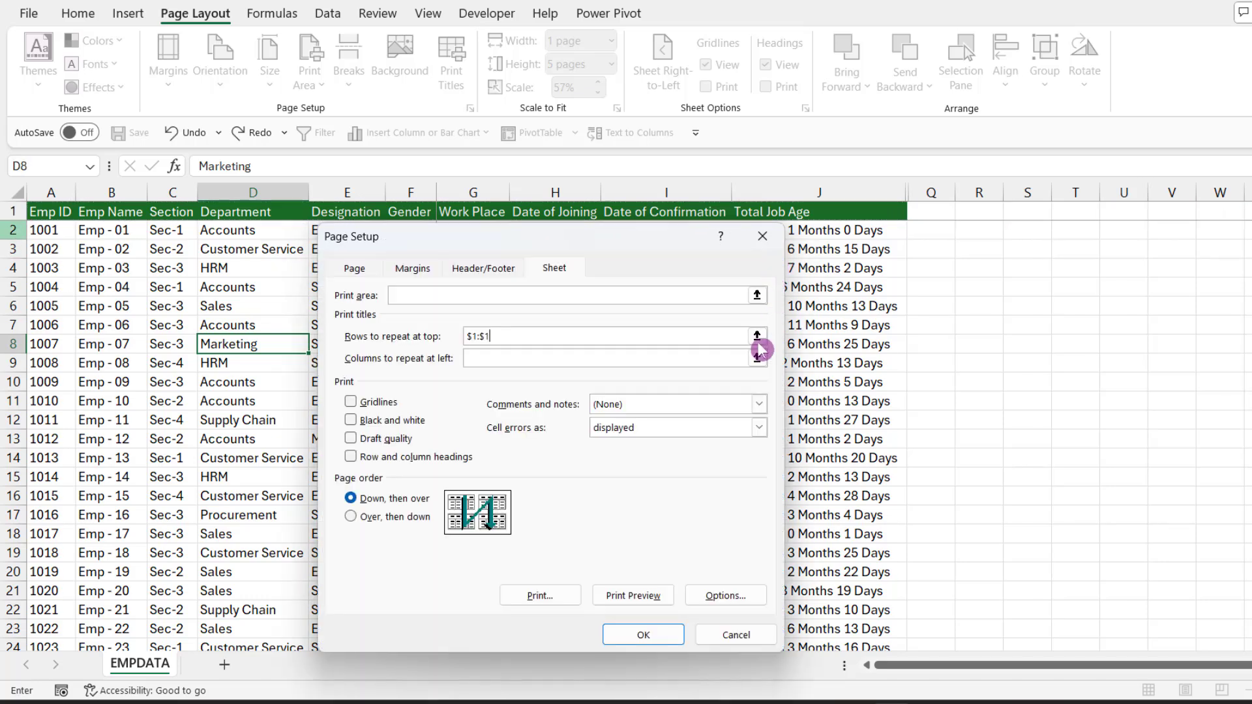
left_click(648, 635)
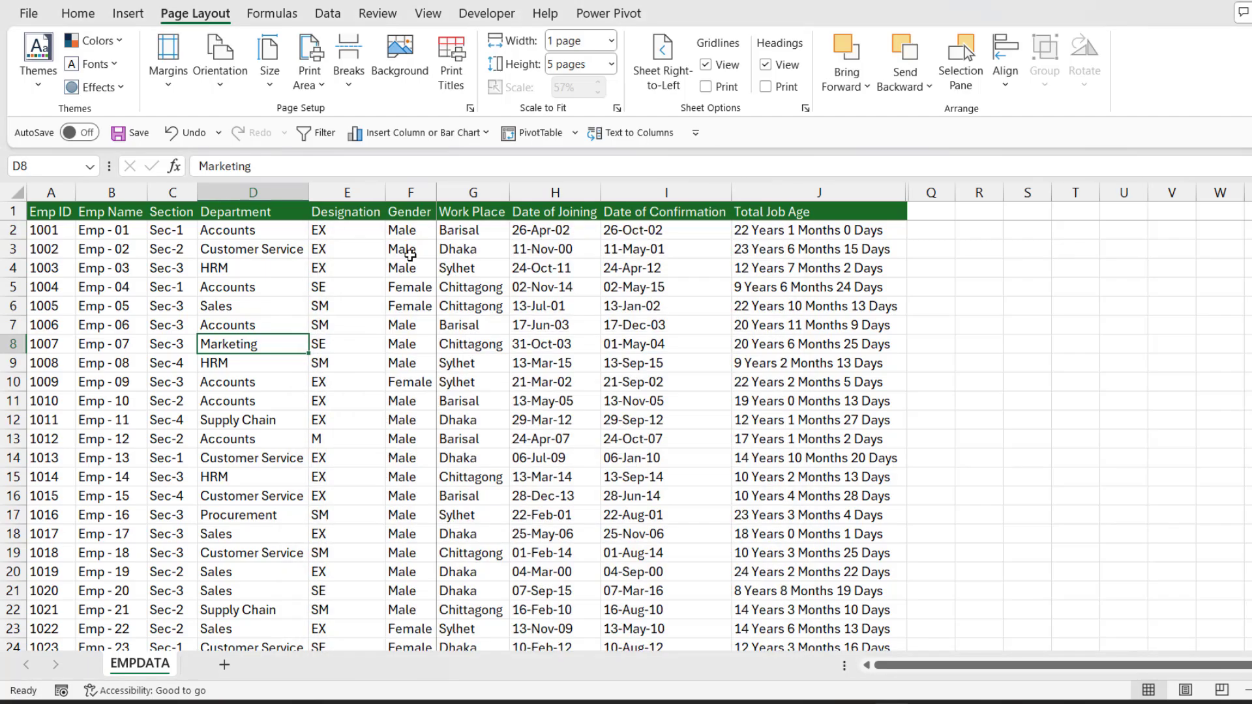
Step: Preview the printout and leaf through its pages to check the repeated header row and the page's top area
left_click(26, 14)
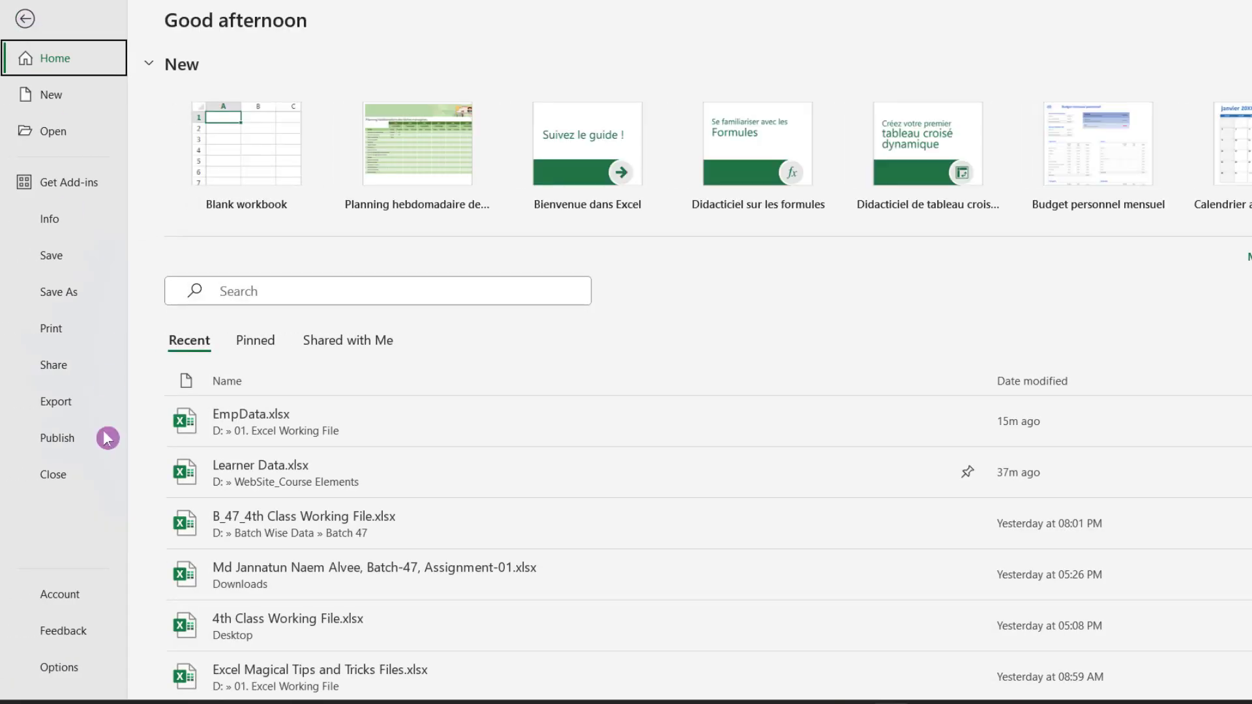
left_click(55, 336)
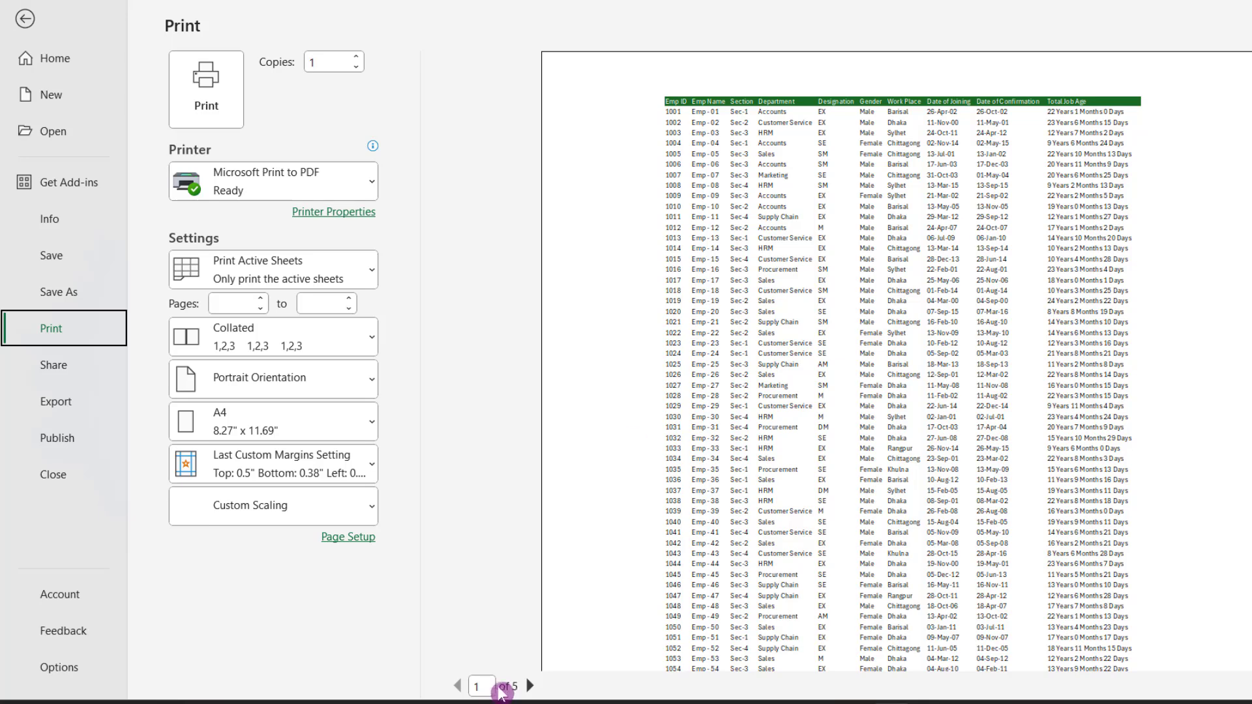
left_click(529, 686)
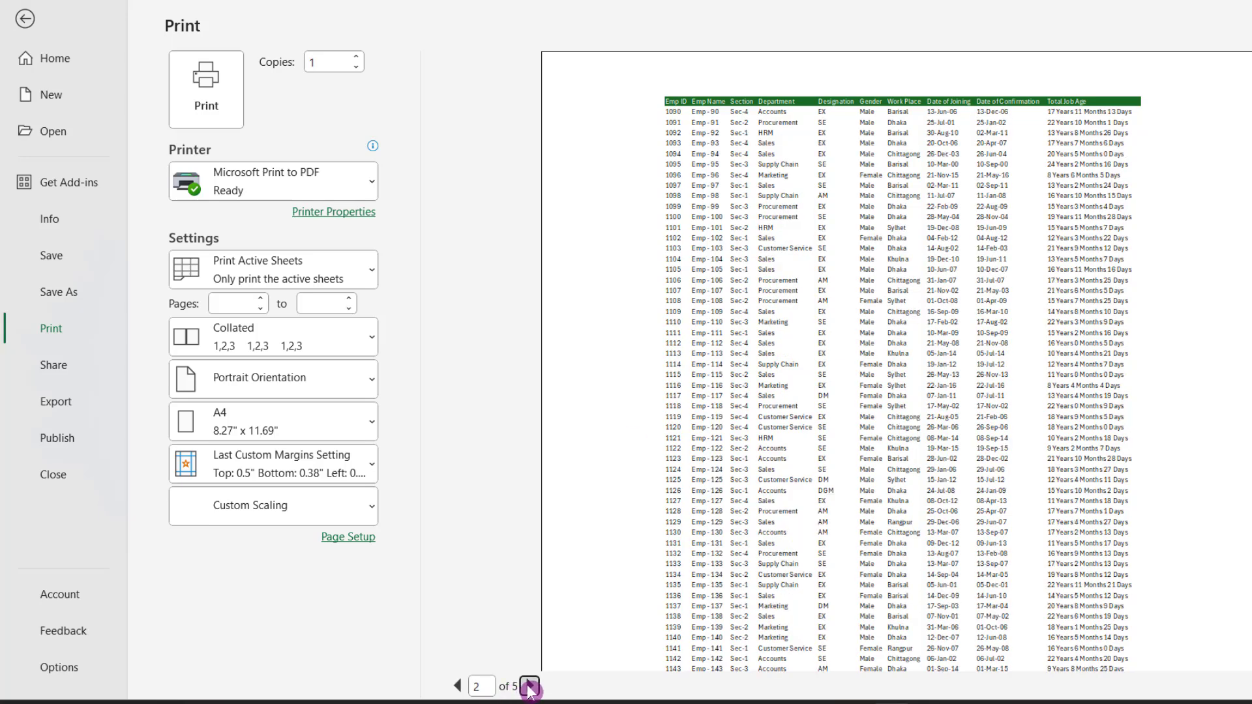
left_click(529, 685)
left_click(528, 686)
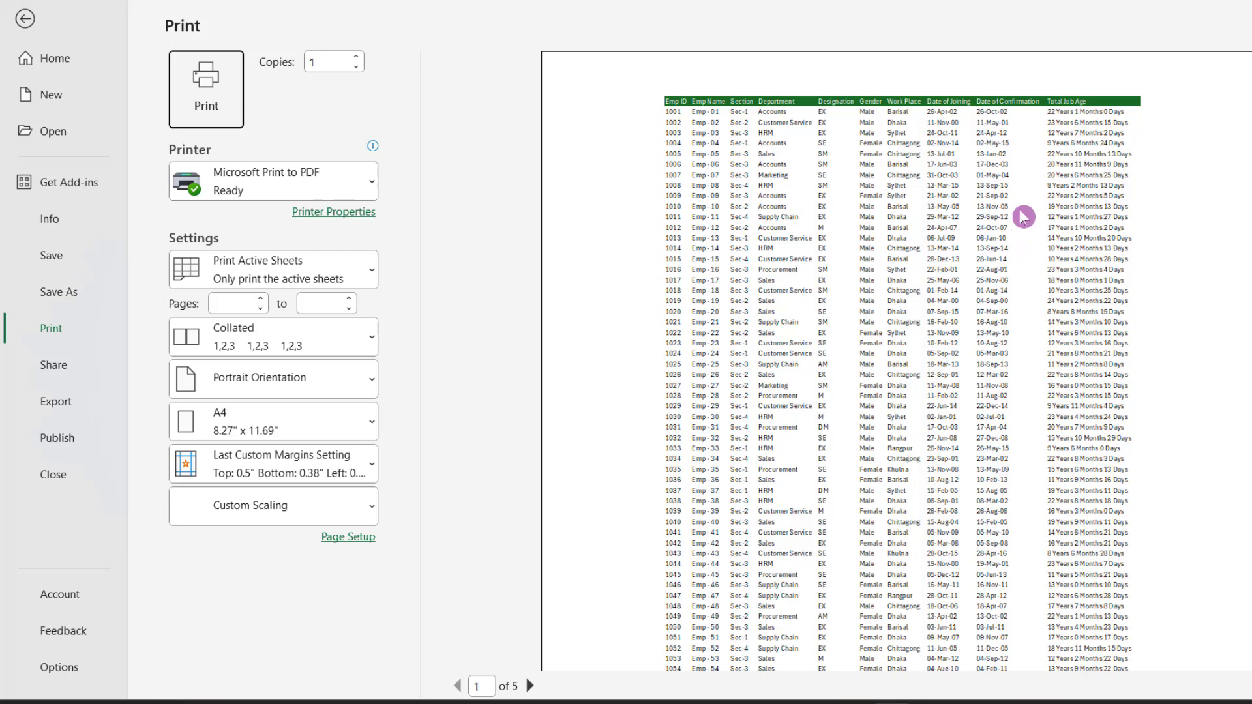
key("ctrl+2")
left_click_drag(716, 60, 1097, 87)
mouse_move(1142, 1)
left_mouse_down()
mouse_move(1025, 55)
mouse_move(1109, 257)
mouse_move(1161, 140)
left_mouse_up()
key("Escape")
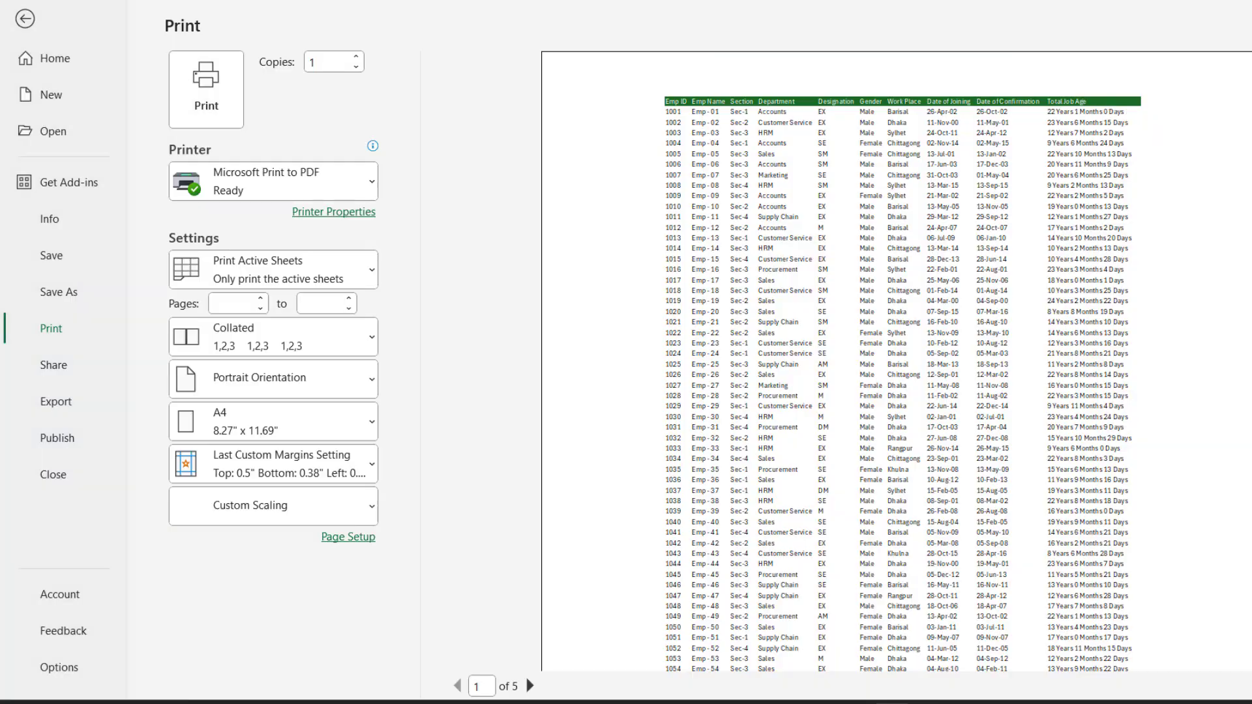
key("Escape")
Step: Leave the print preview and add a custom page header with "Tanvir Academy" in the center section
left_click(40, 210)
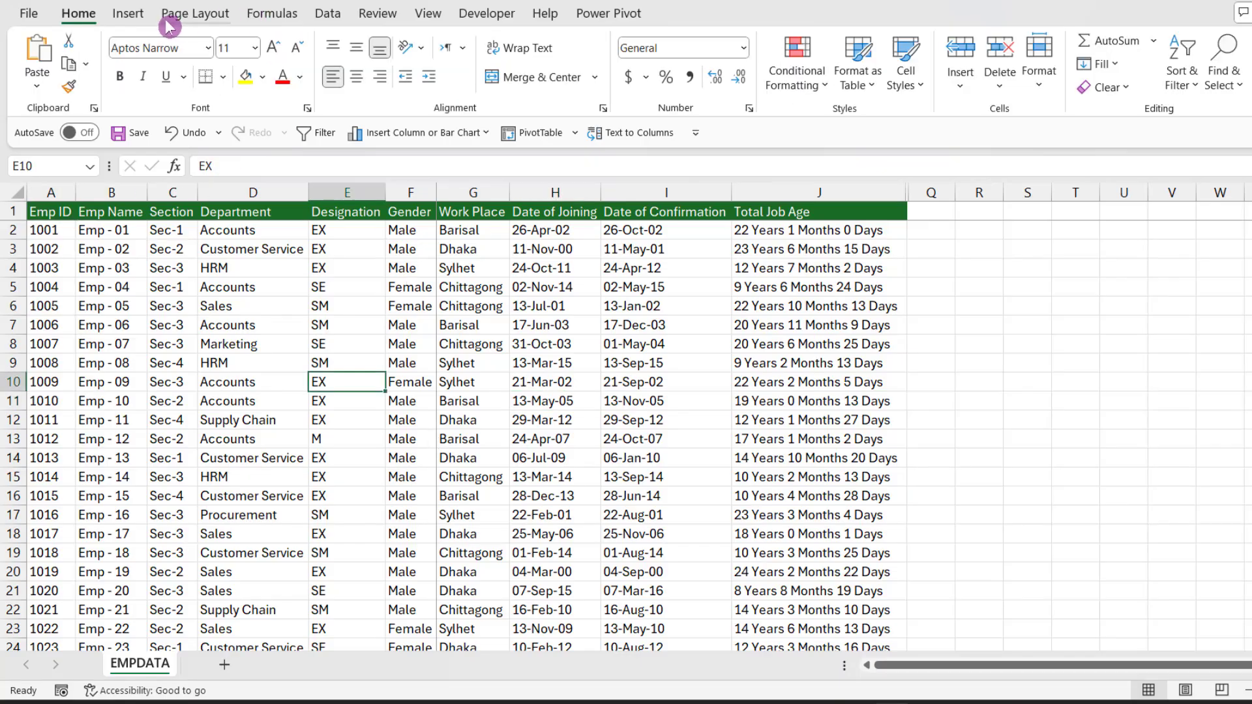
left_click(211, 13)
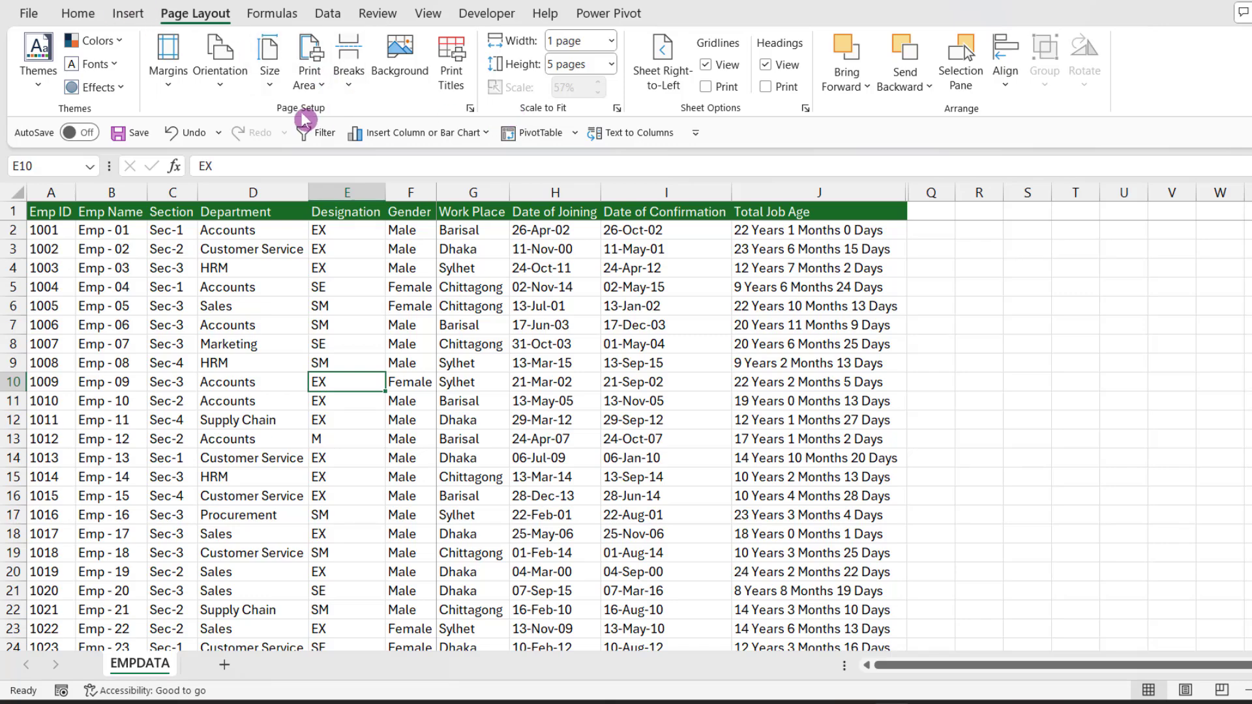
left_click(470, 109)
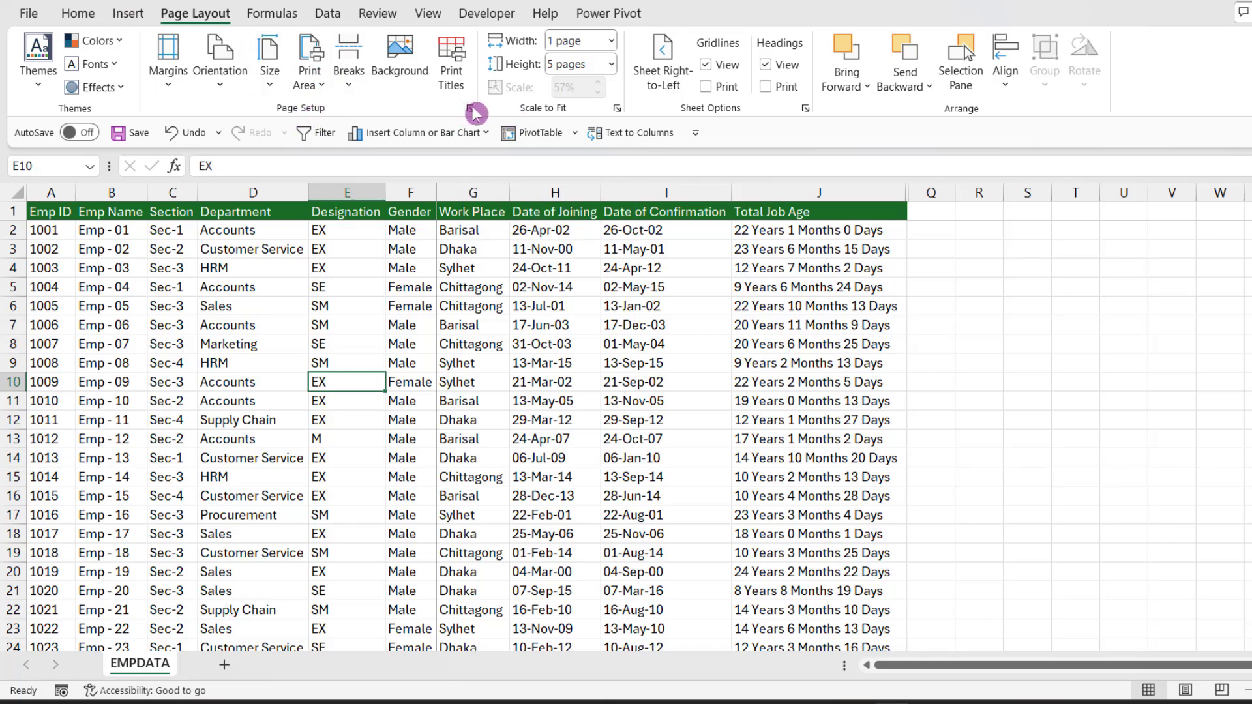
left_click_drag(528, 225, 576, 157)
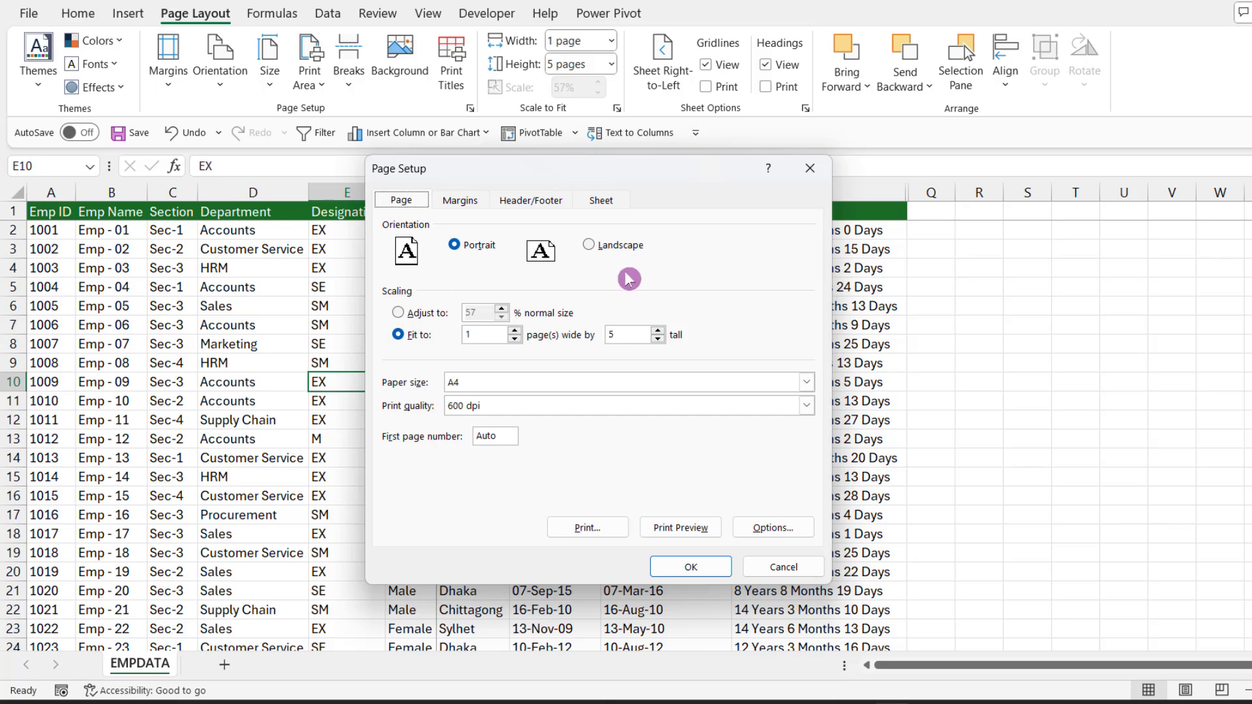
left_click(543, 204)
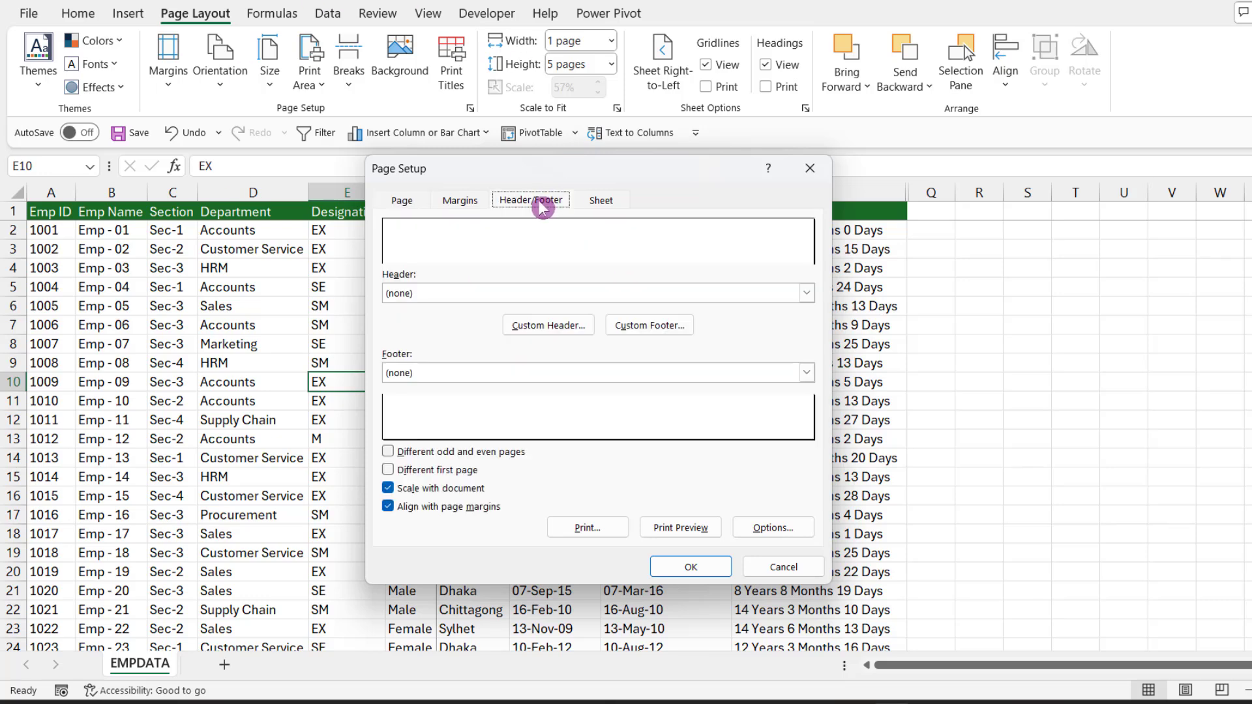
left_click(540, 326)
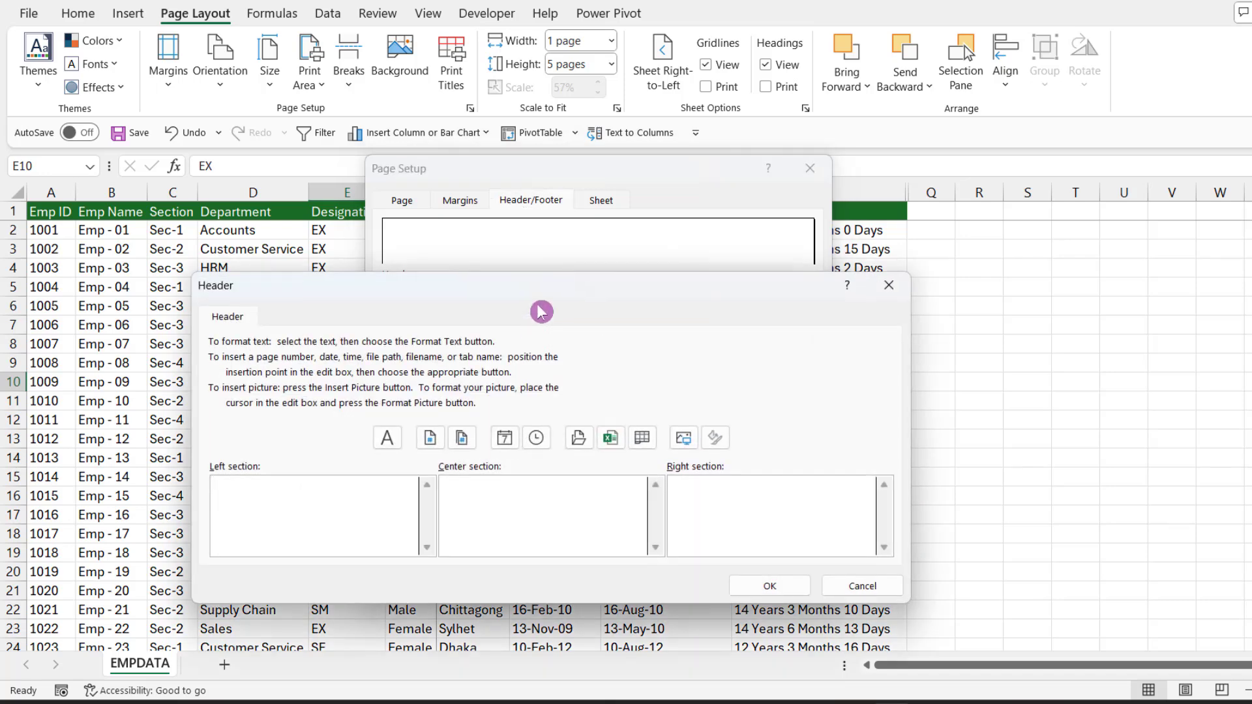
left_click_drag(563, 221, 565, 198)
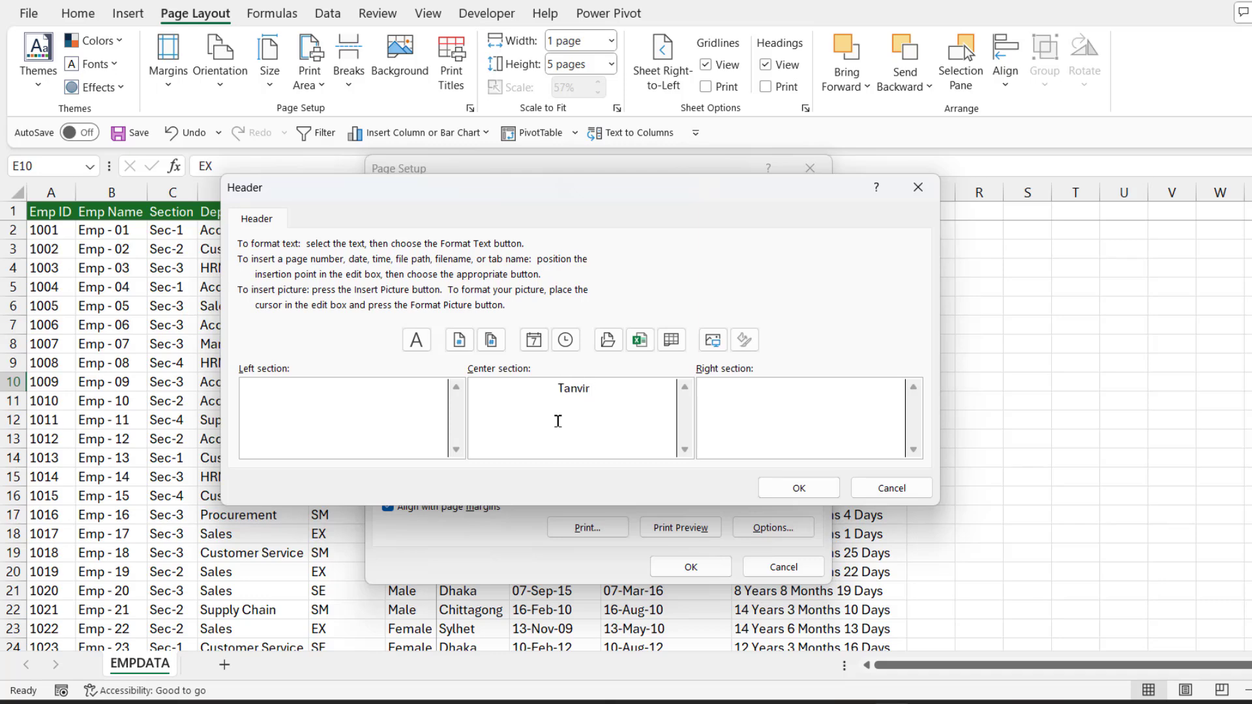
type("Academy")
left_click(808, 489)
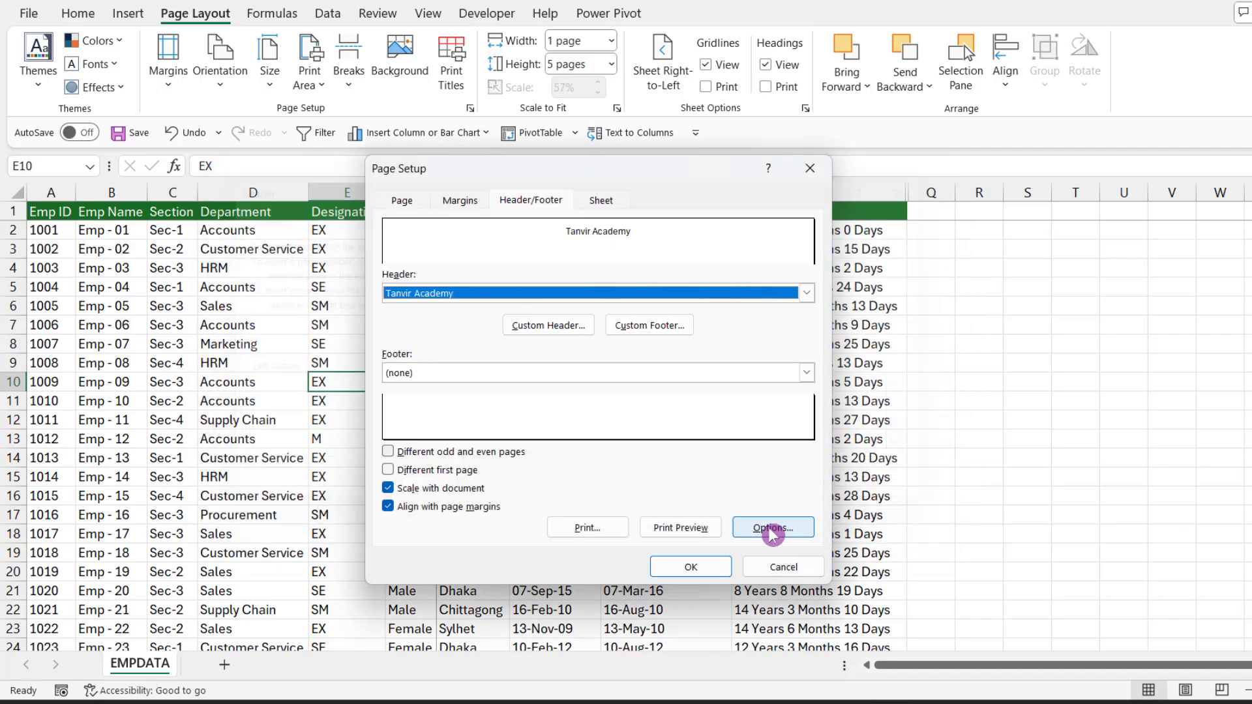
left_click(691, 567)
Step: Preview the printout and check the header and the bottom area of the first page, then return to the sheet
key("Right")
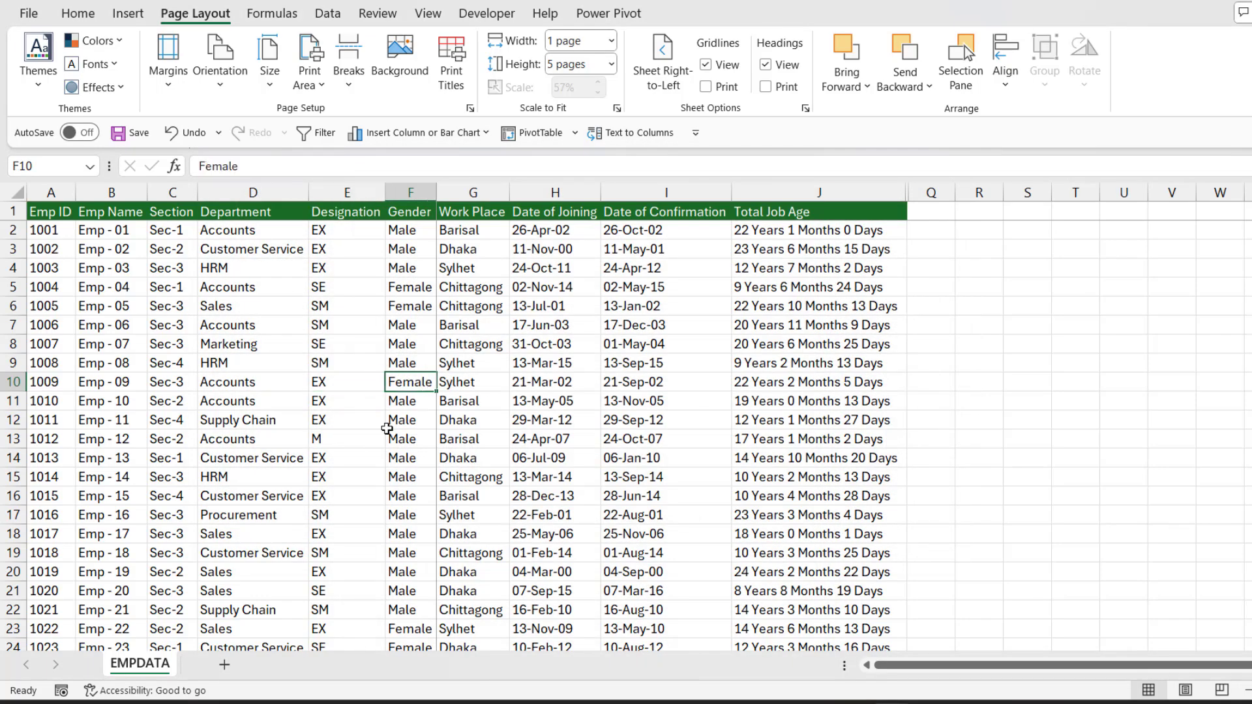
key("ctrl+p")
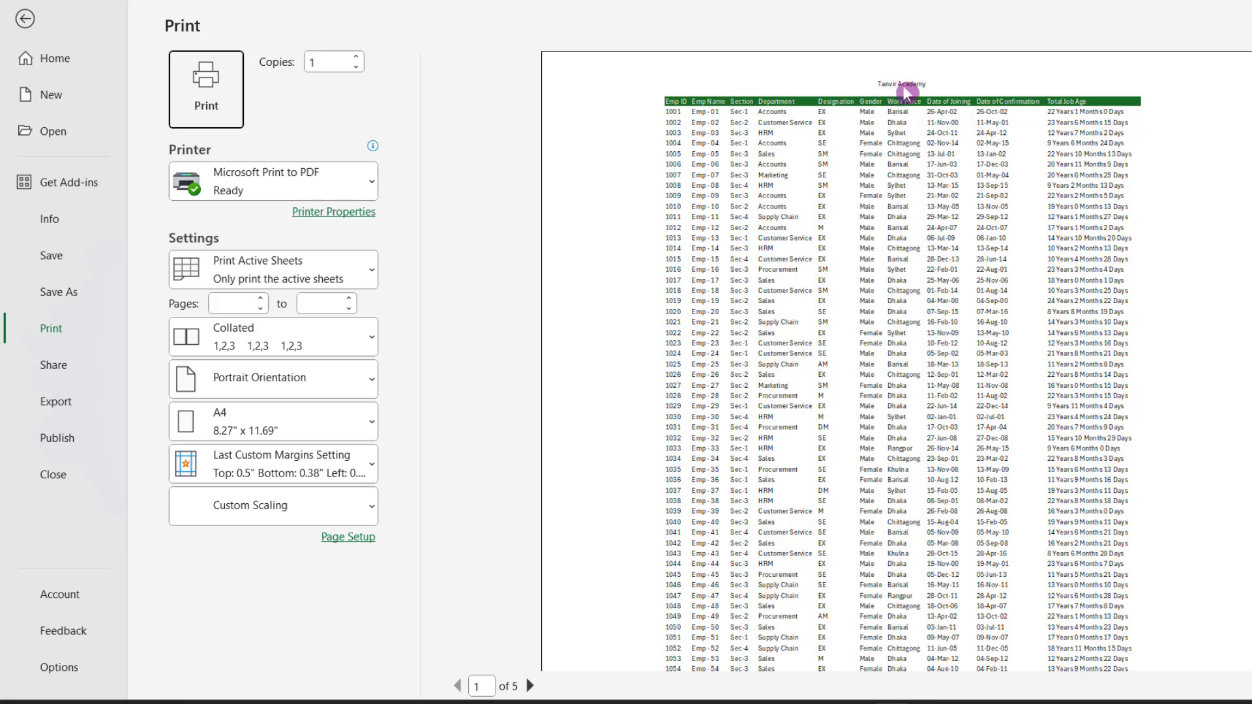
scroll(1014, 315, "down", 5)
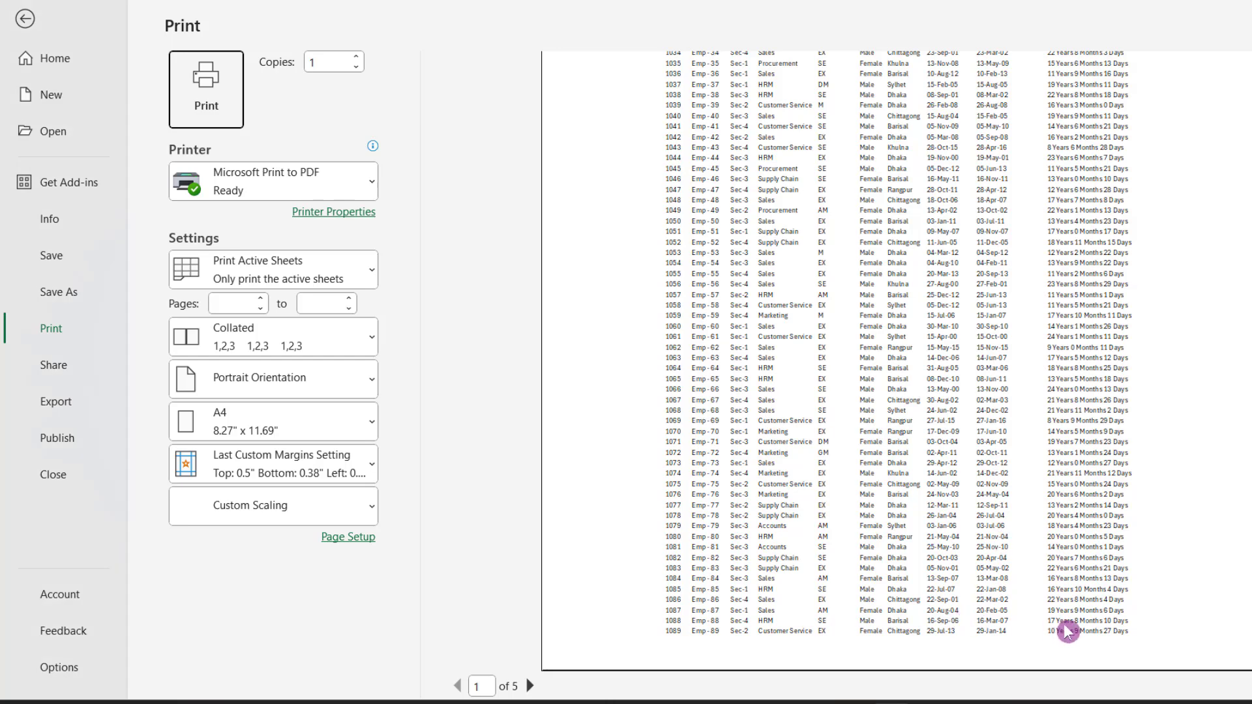
left_click(25, 18)
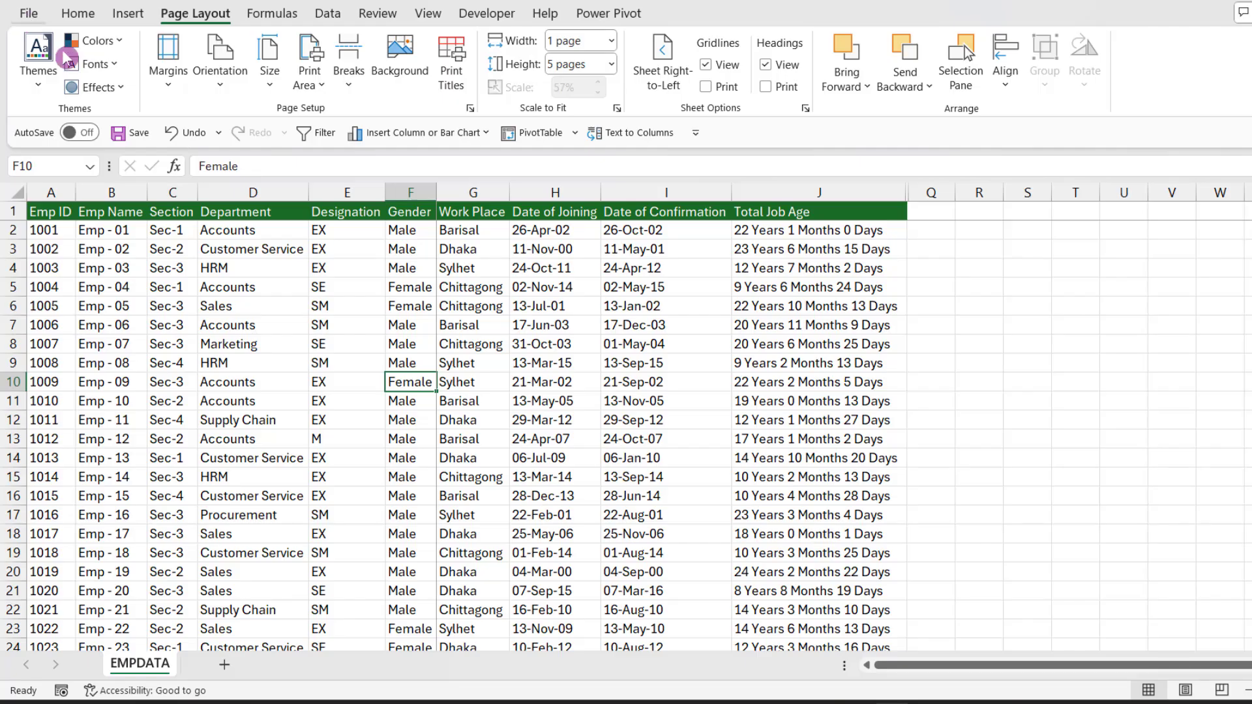
Step: Set the page footer to the built-in "Page 1 of ?" page numbering format
left_click(446, 306)
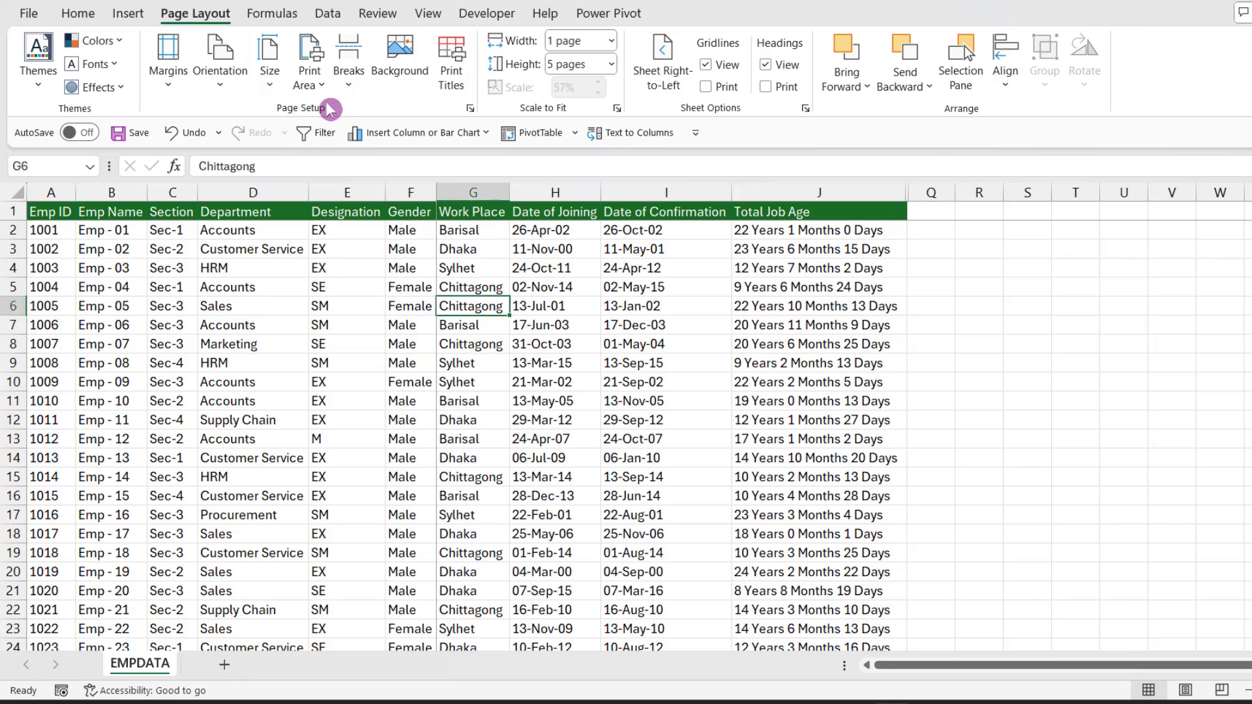
left_click(471, 110)
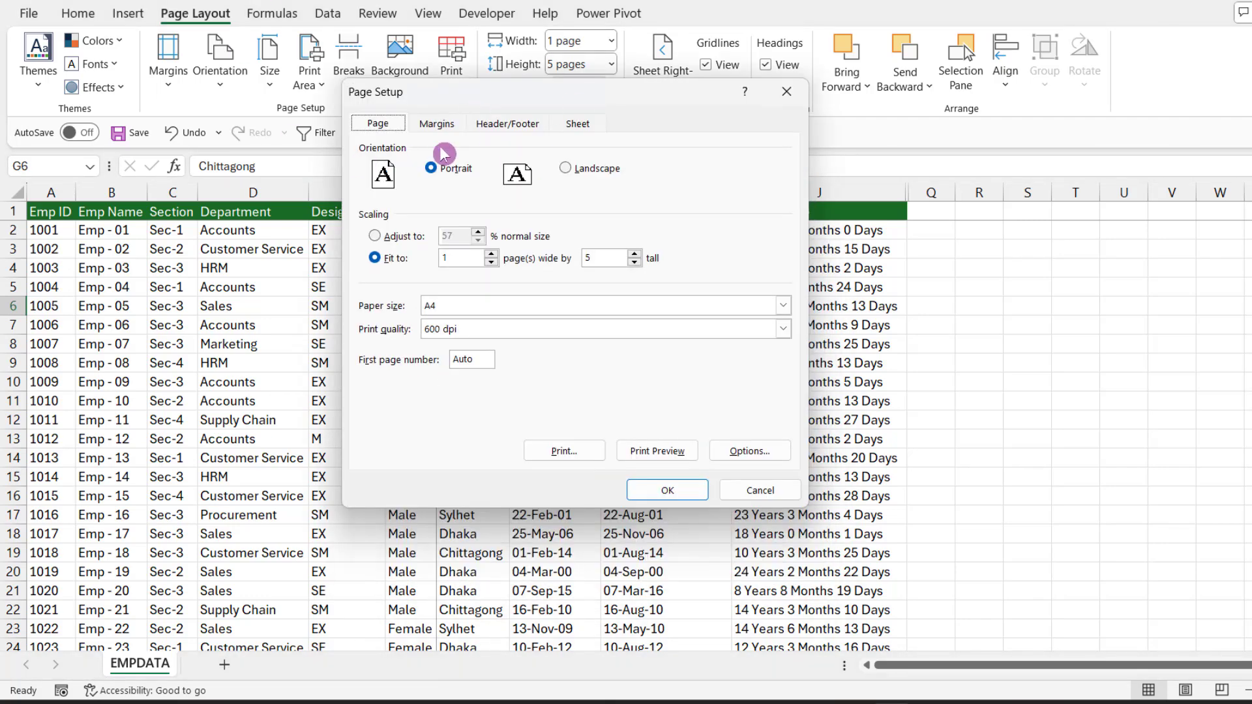
left_click(507, 125)
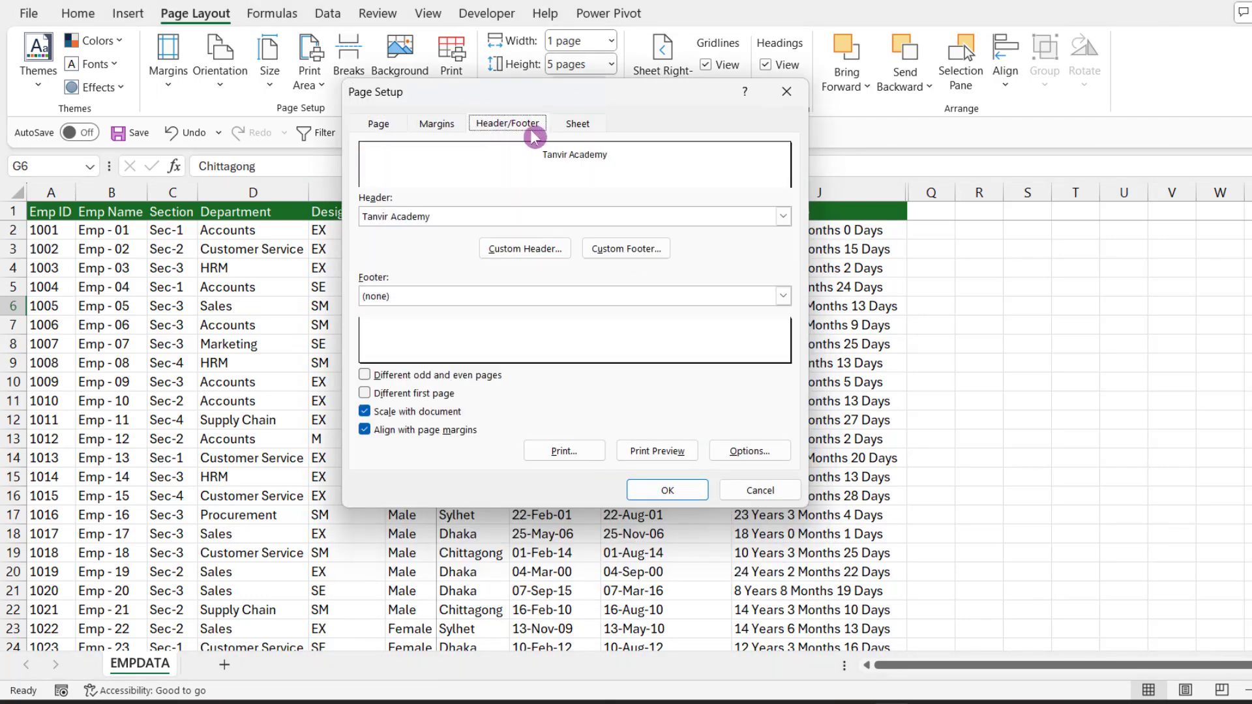
left_click(638, 252)
left_click(783, 296)
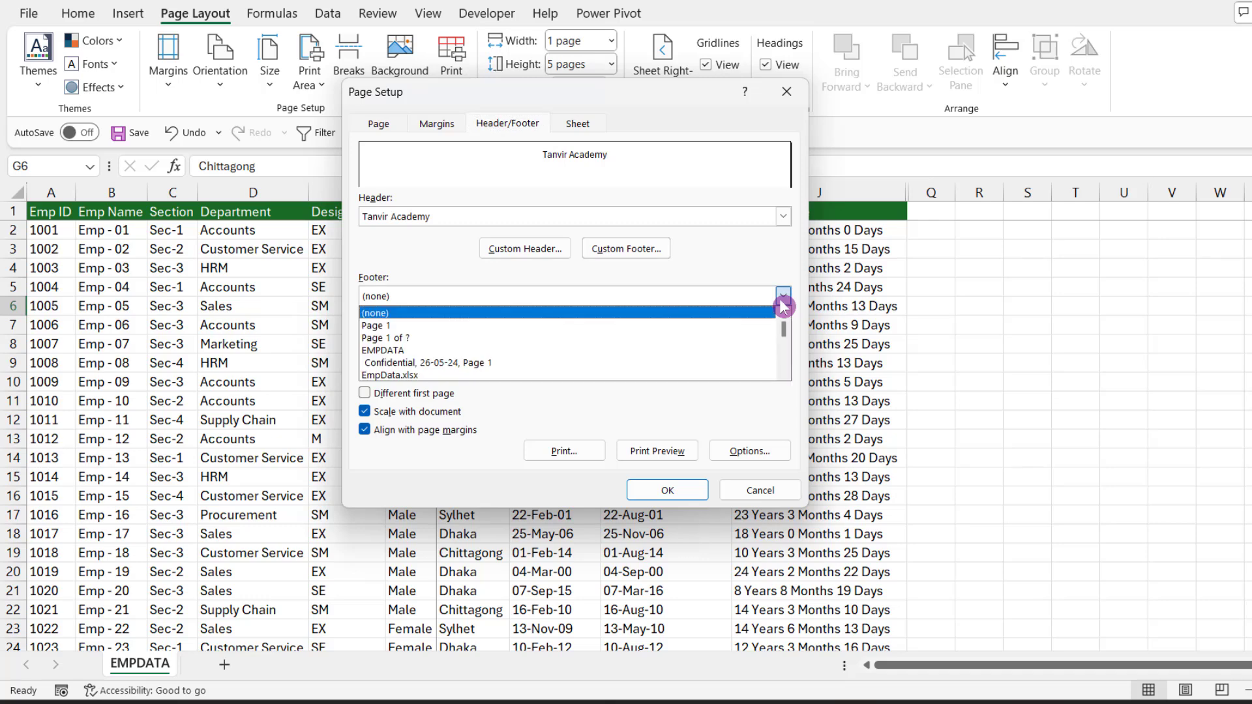
left_click(417, 338)
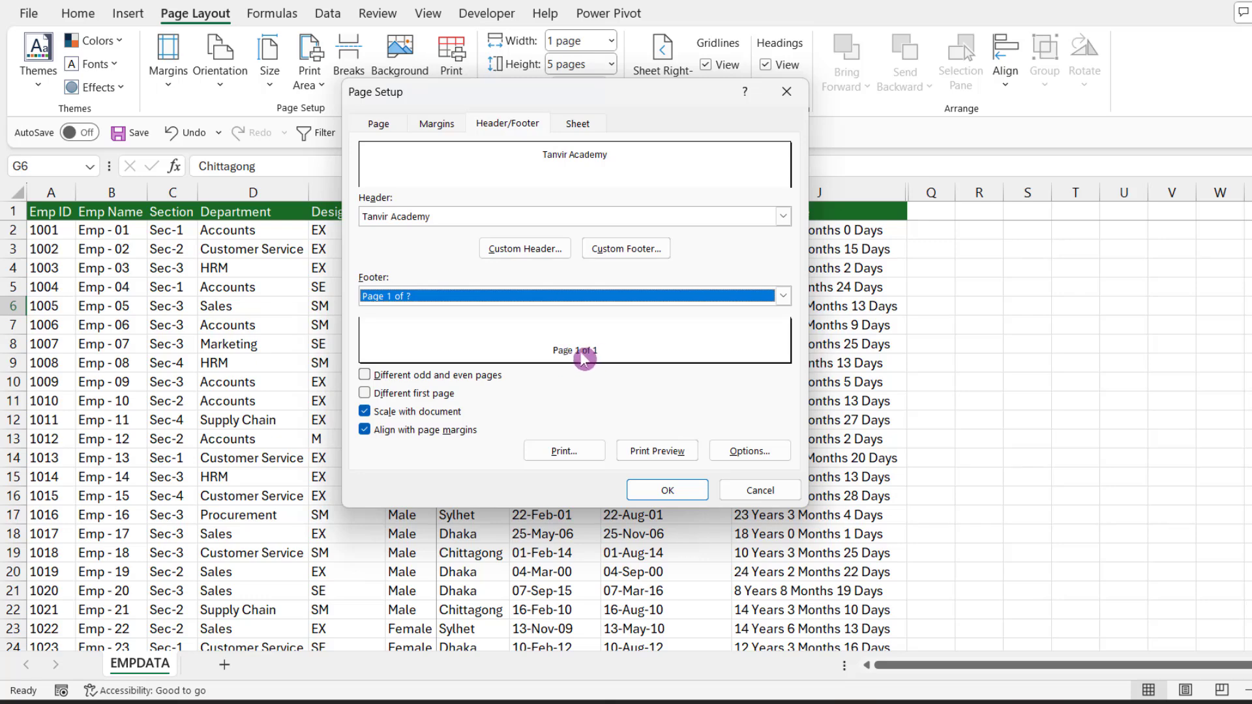
left_click(671, 491)
Step: Preview the printout and check the page number footer at the bottom of the first page
left_click(340, 386)
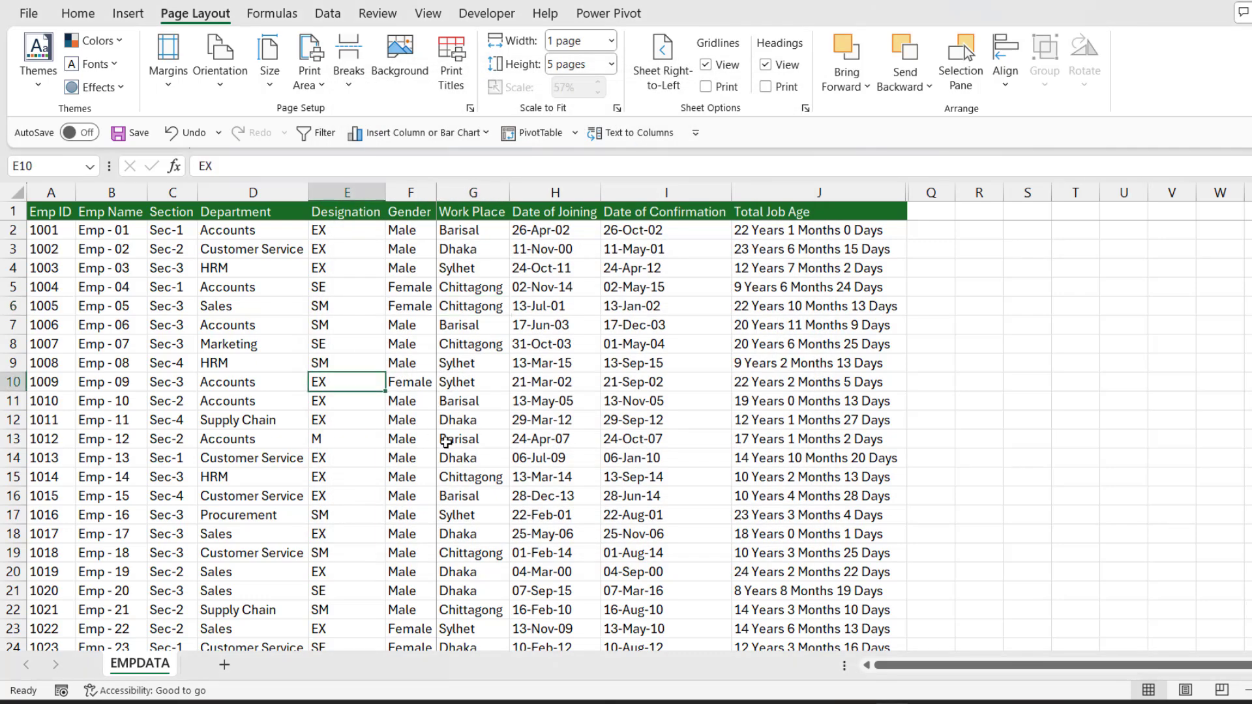
key("ctrl+p")
scroll(613, 396, "down", 3)
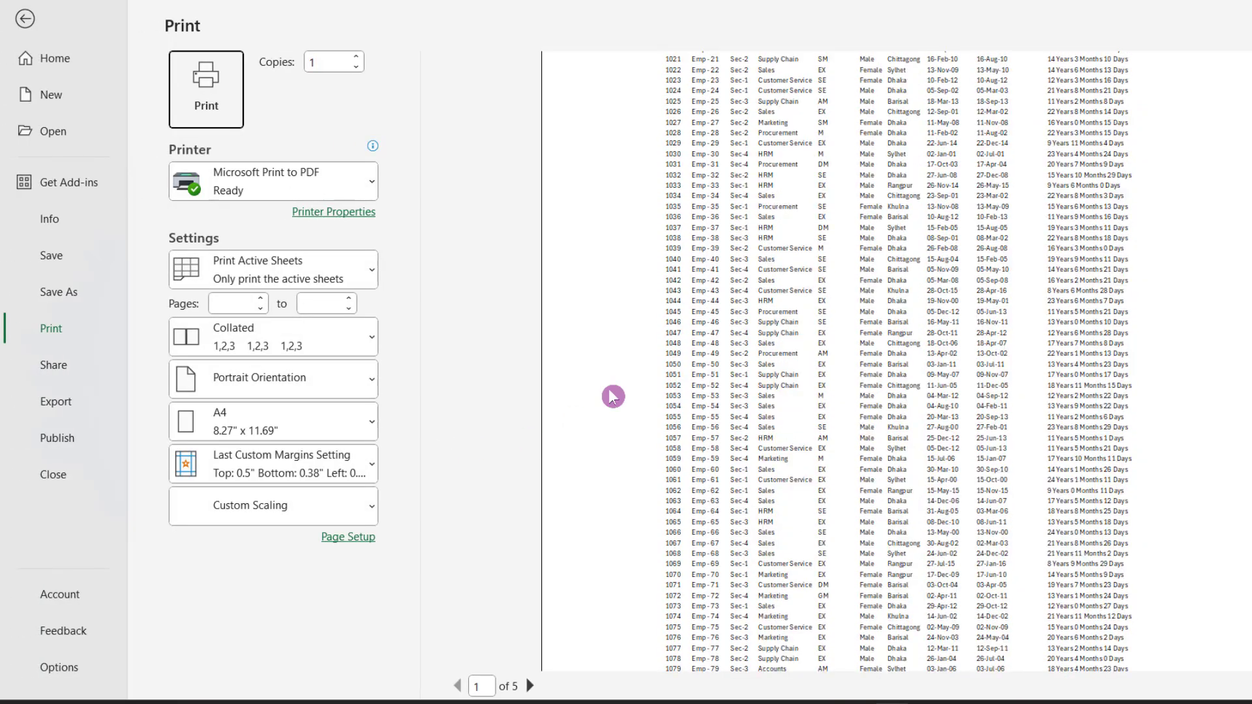
scroll(613, 396, "down", 2)
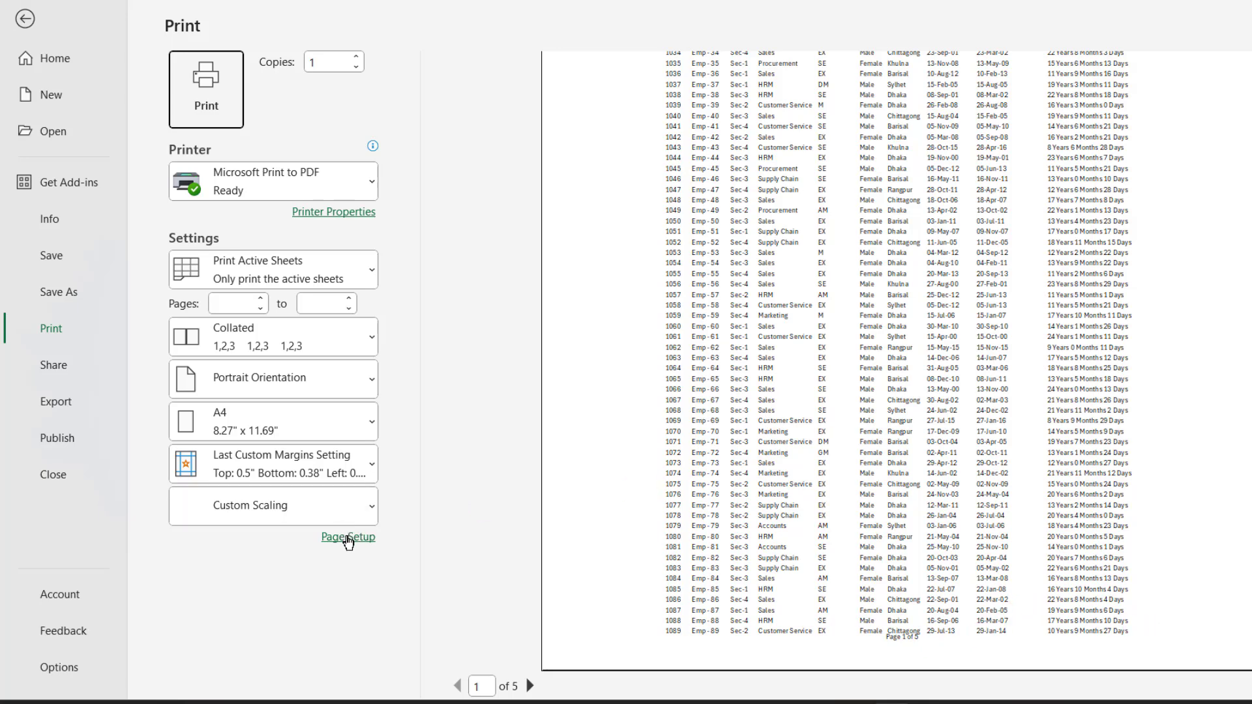
Step: Set the page margins to 0.75 at the top and 0.63 at the bottom, then return to the sheet
left_click(348, 538)
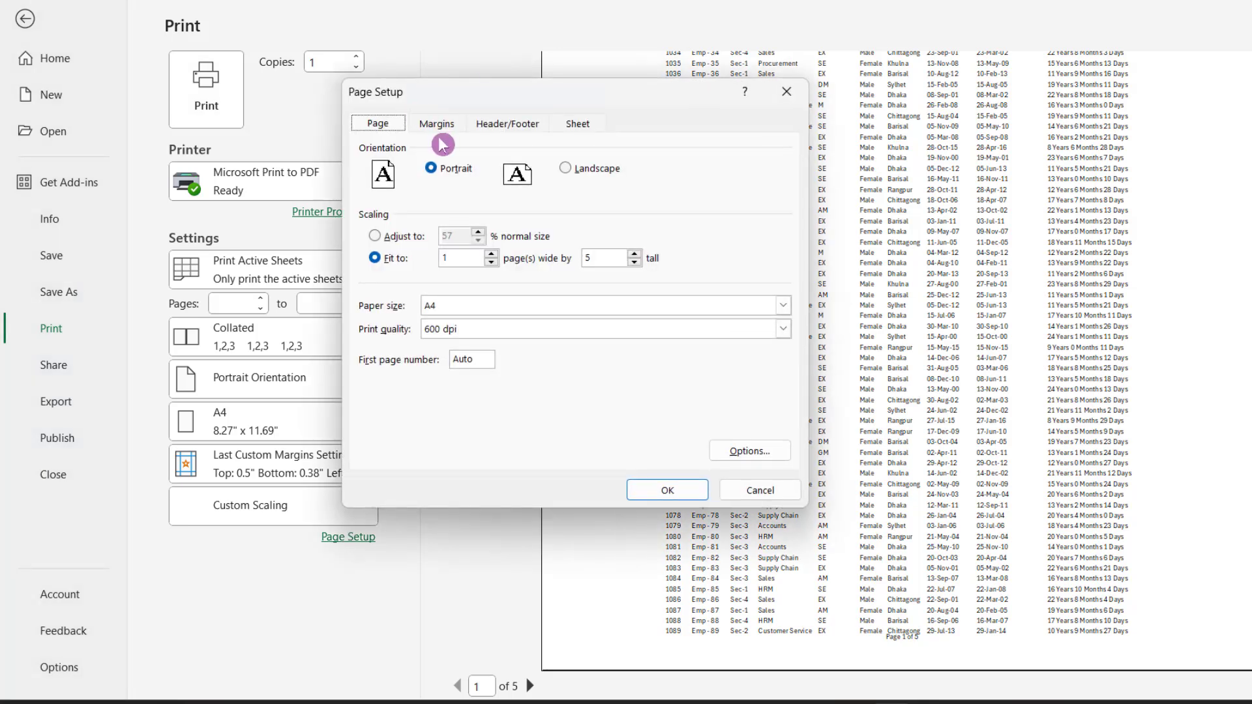
left_click(434, 123)
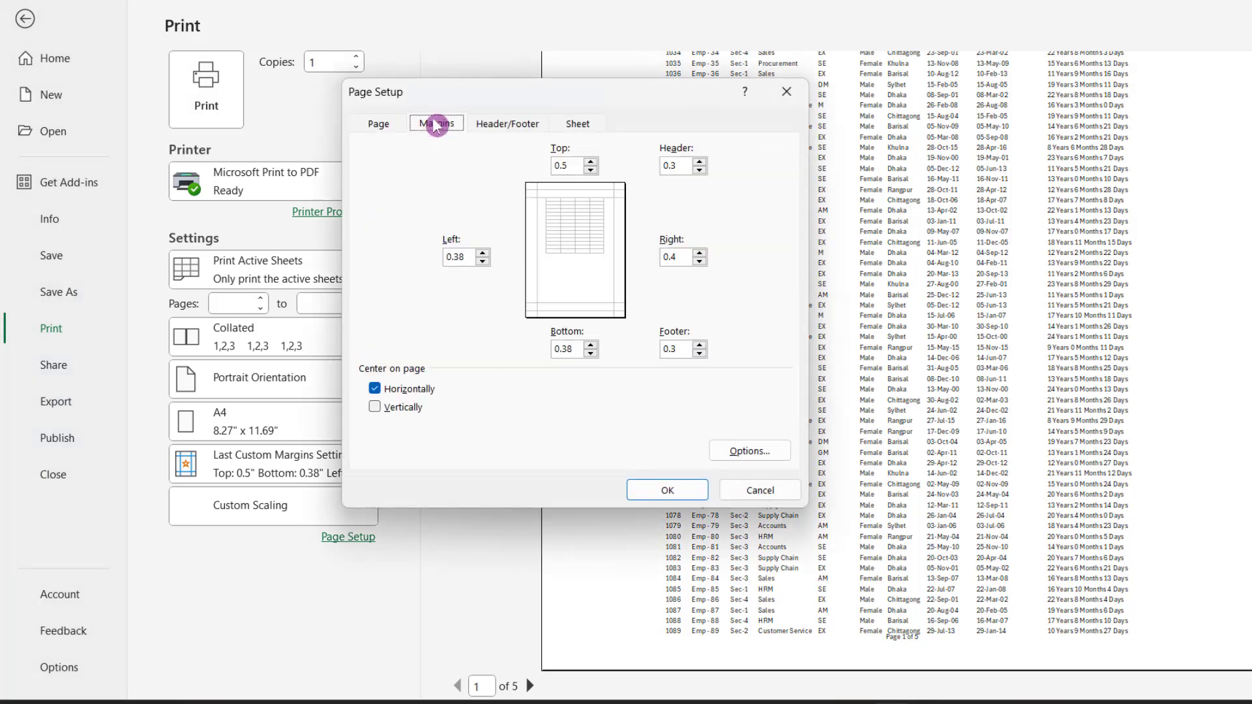
left_click(591, 345)
left_click(591, 163)
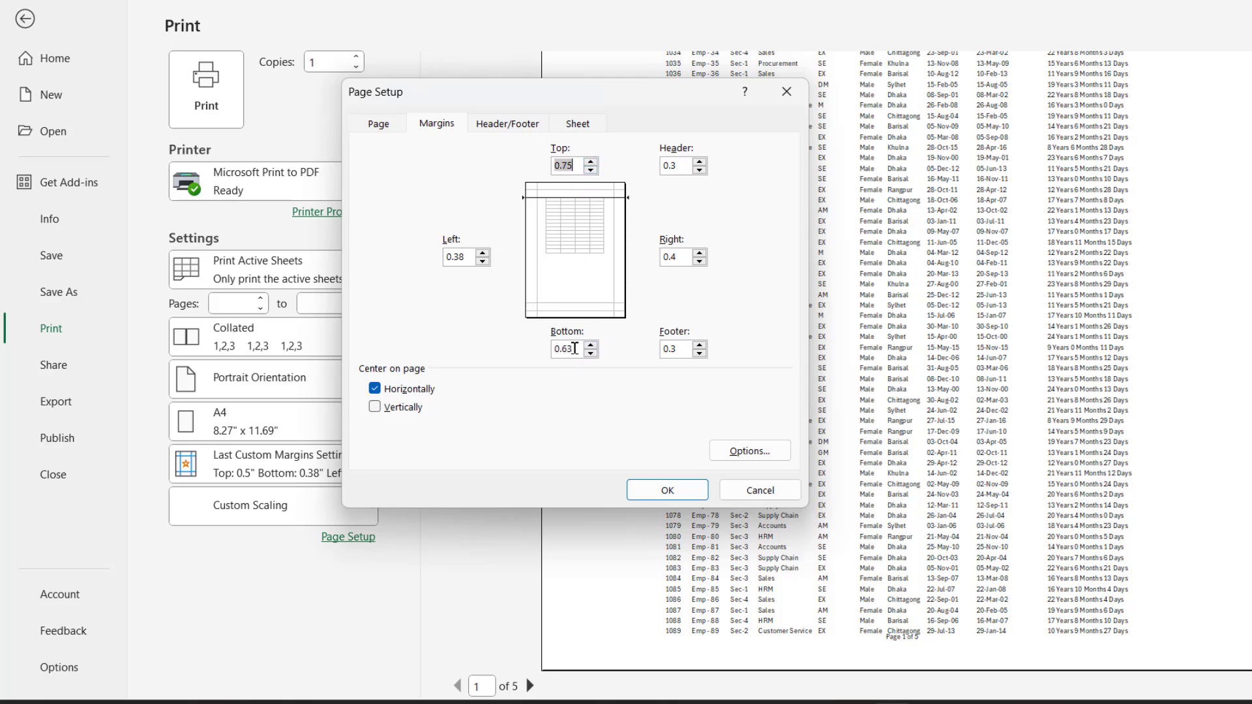
left_click(676, 488)
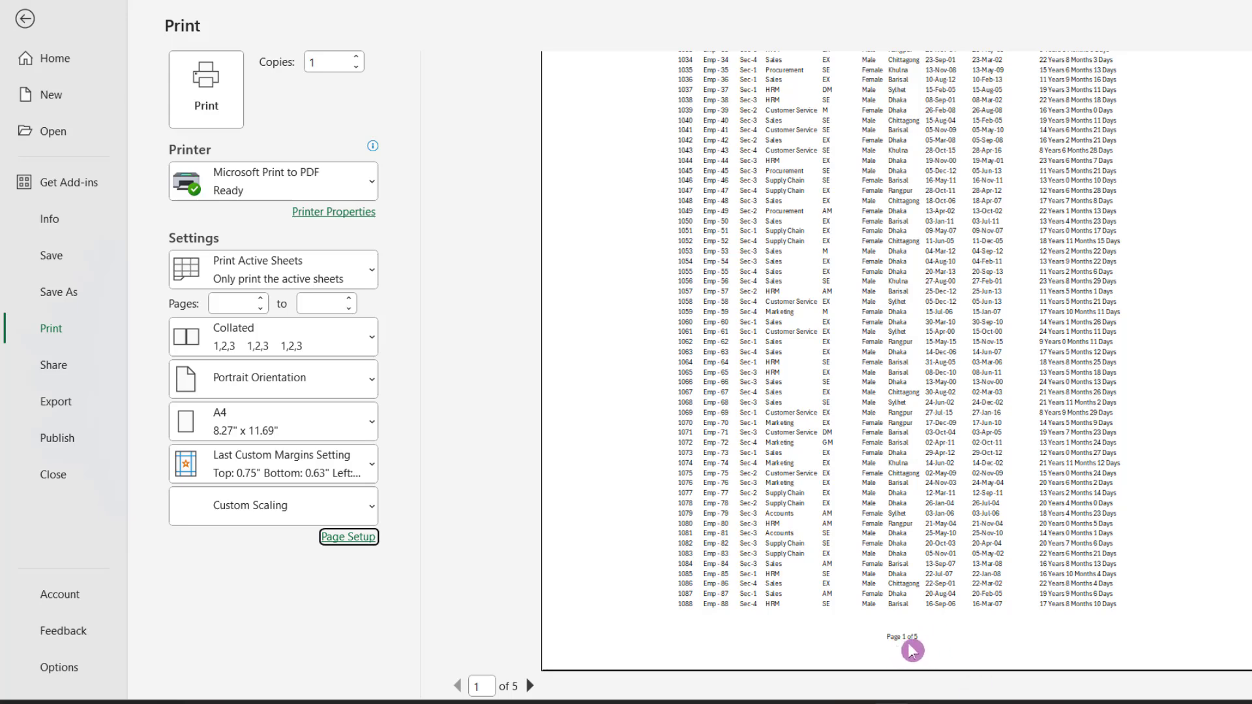
key("Escape")
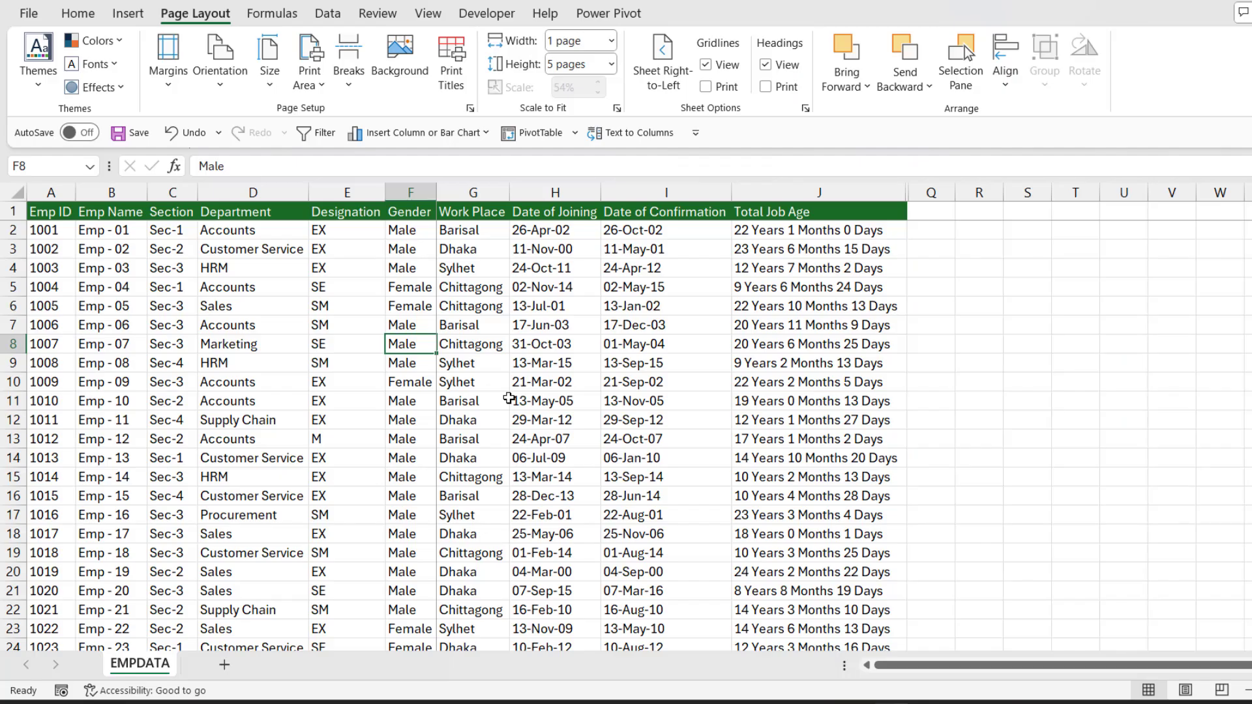